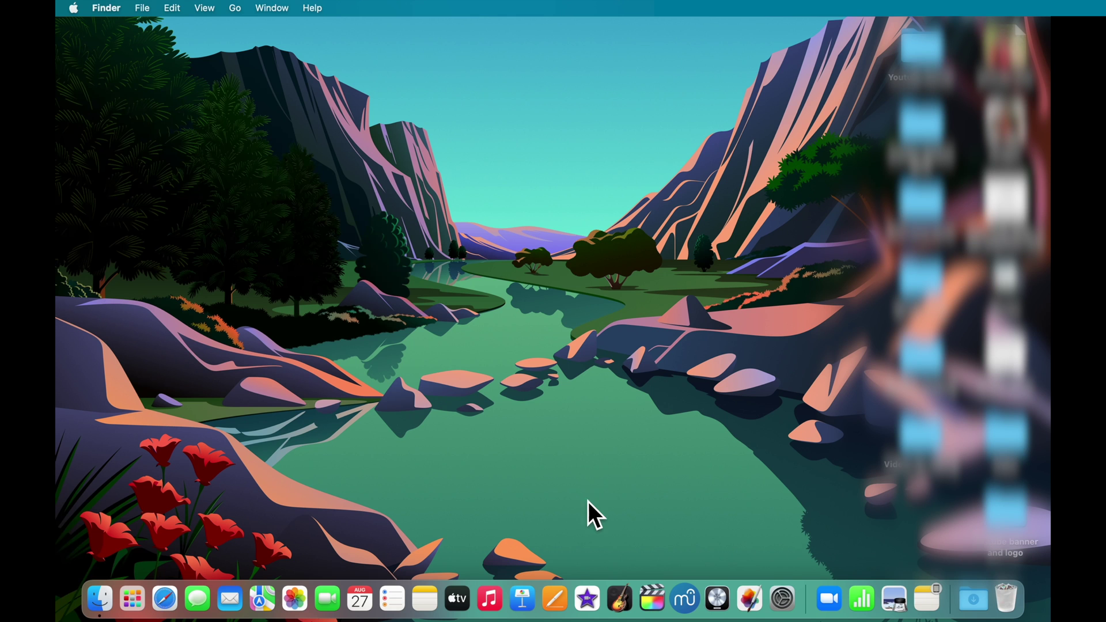
# Launch GarageBand with the Twinkle for video project and its Melody, Bass note and Harmony tracks.
pyautogui.click(625, 599)
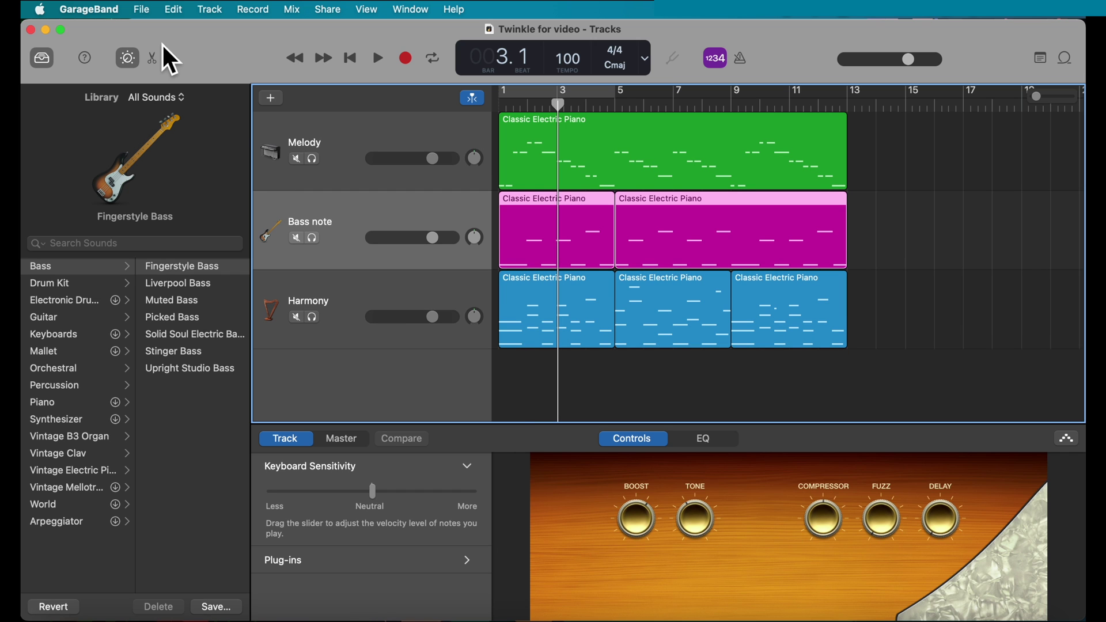
pyautogui.click(143, 10)
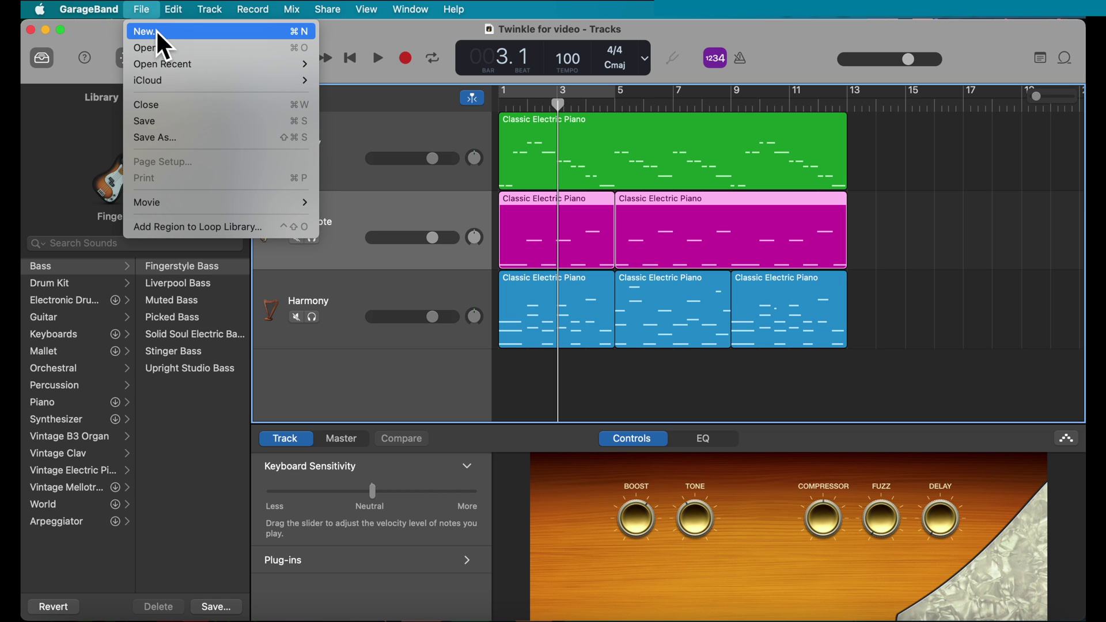
# Create a new Empty Project at tempo 120, C major, 4/4 in place of Twinkle.
pyautogui.click(157, 31)
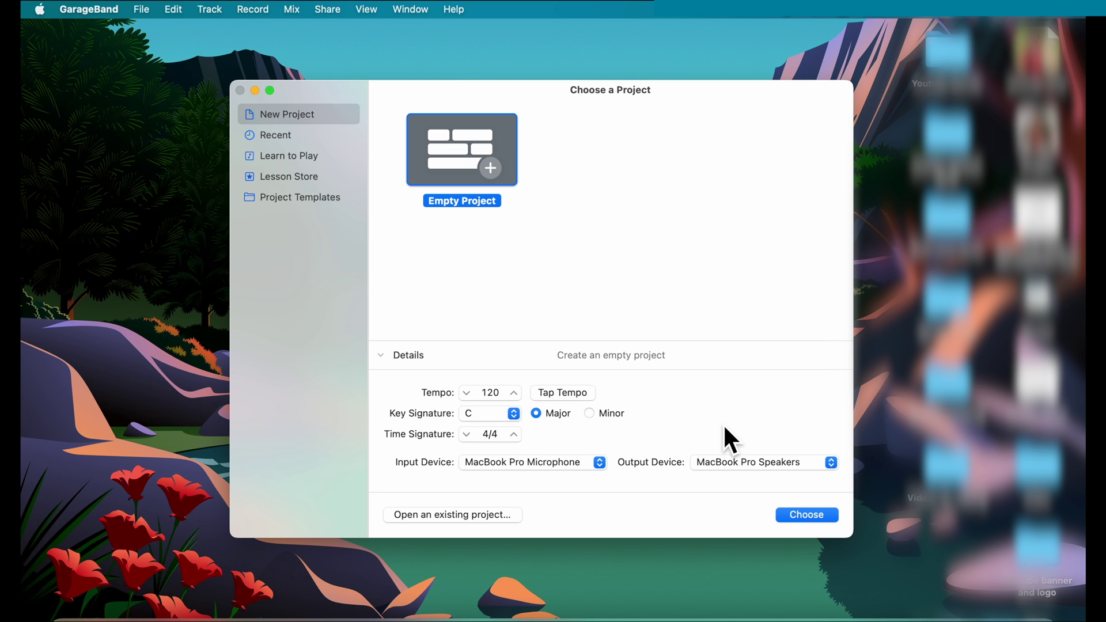
pyautogui.click(808, 516)
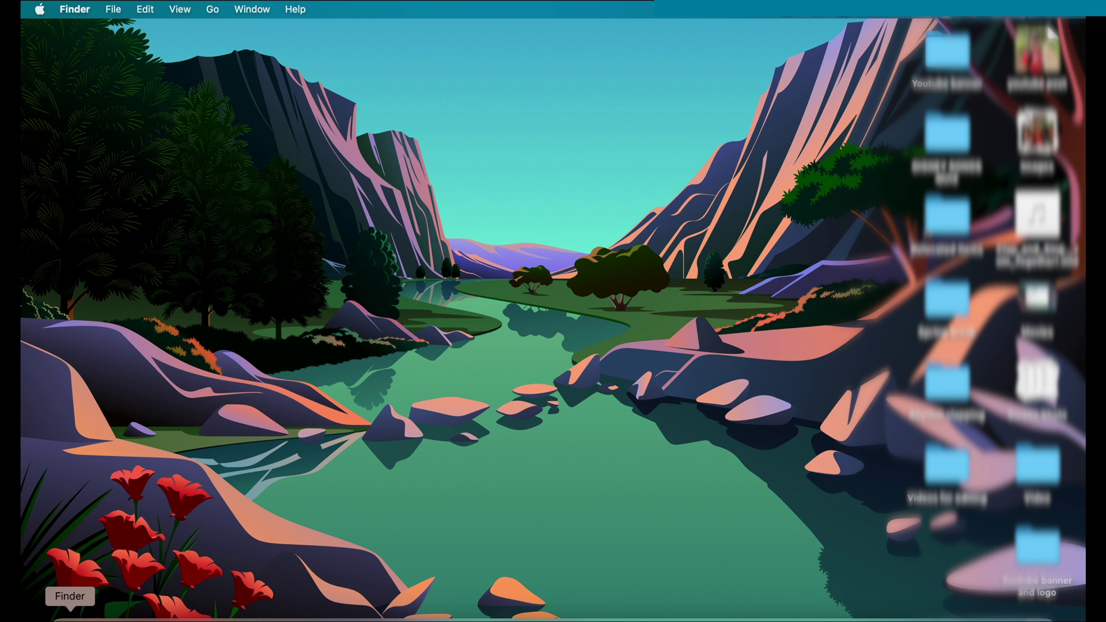
# Reopen the Twinkle for video project from Finder's Video folder.
pyautogui.click(70, 615)
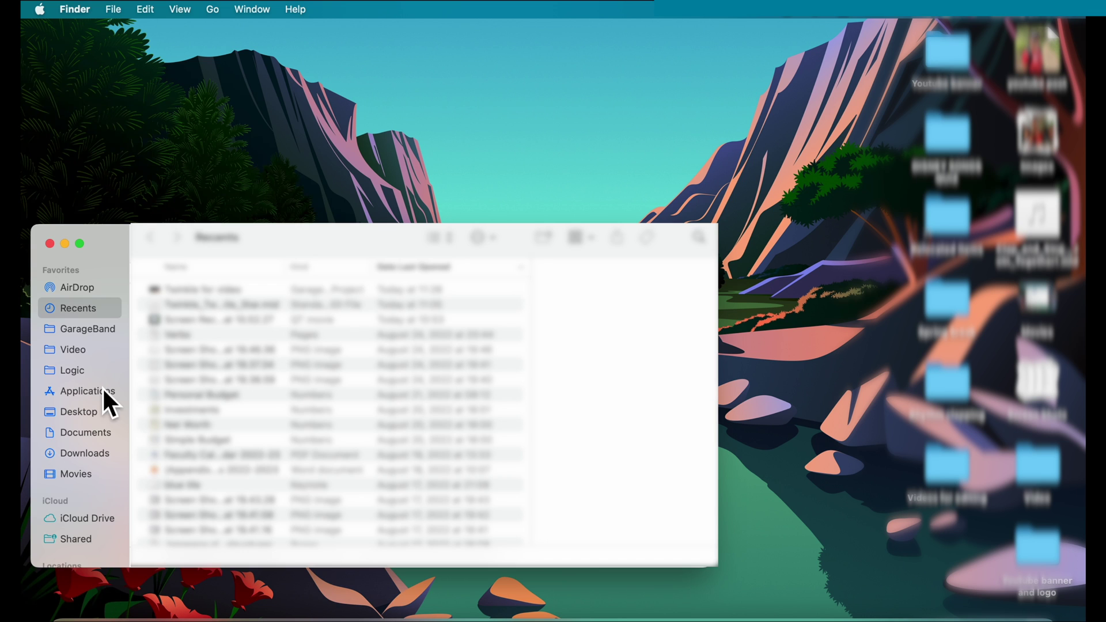
pyautogui.click(81, 349)
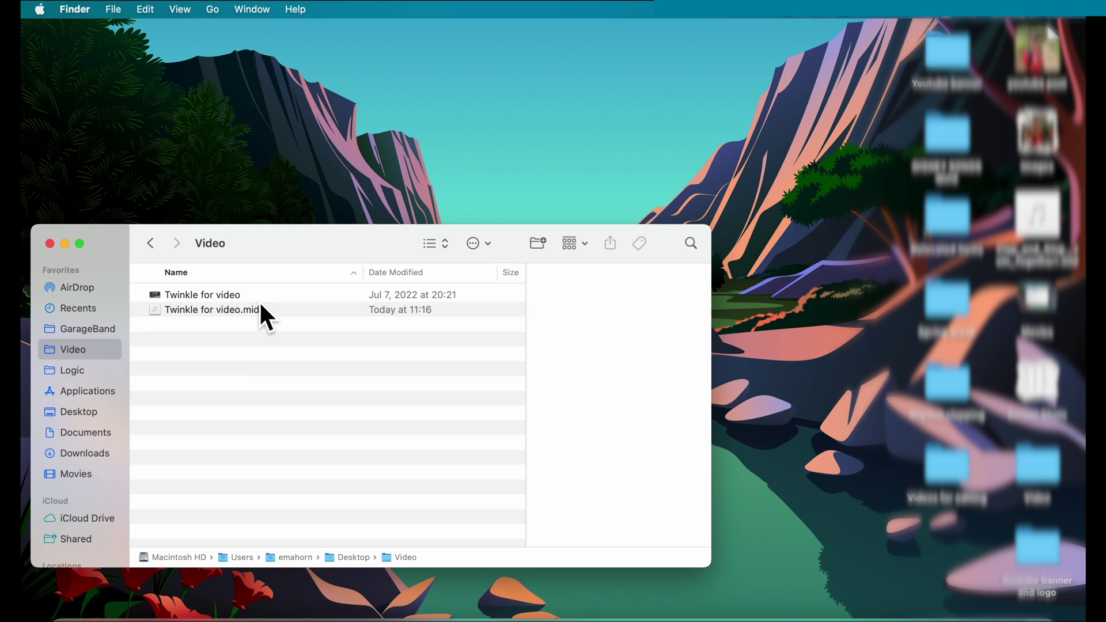
pyautogui.hscroll(5, 352, 292)
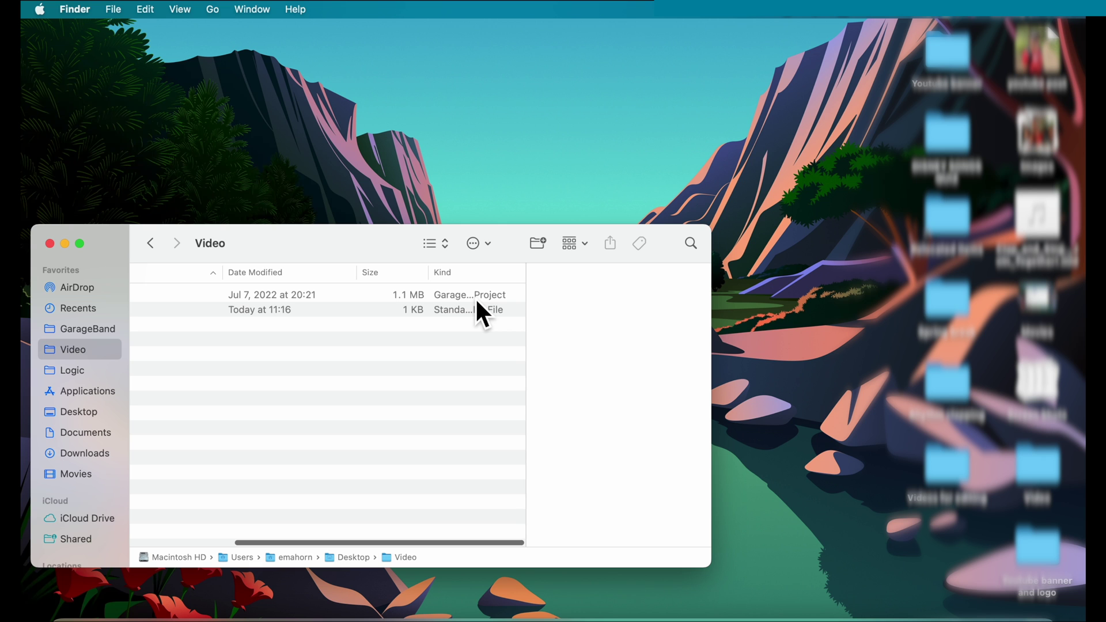
pyautogui.hscroll(-5, 402, 301)
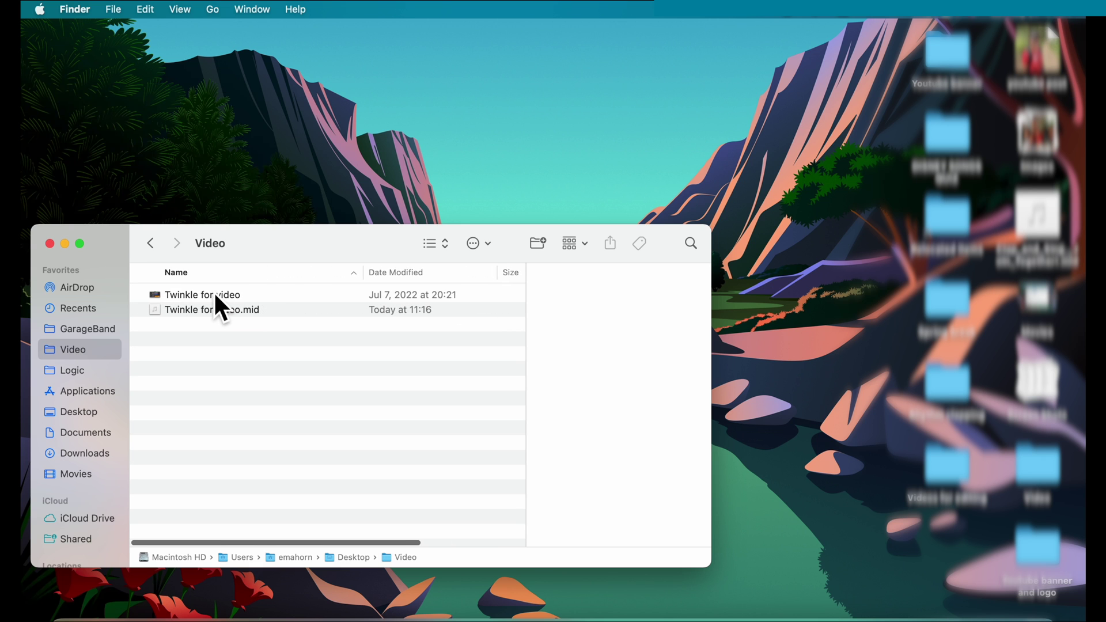
pyautogui.doubleClick(215, 296)
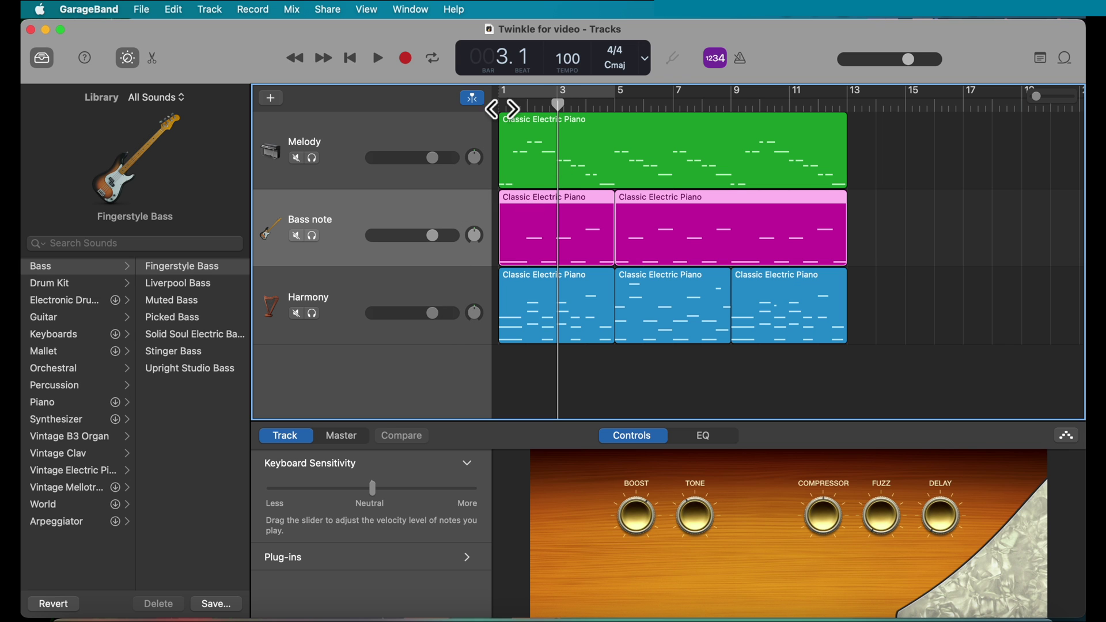
# Add an Audio 1 track and move it below the Harmony track.
pyautogui.click(273, 98)
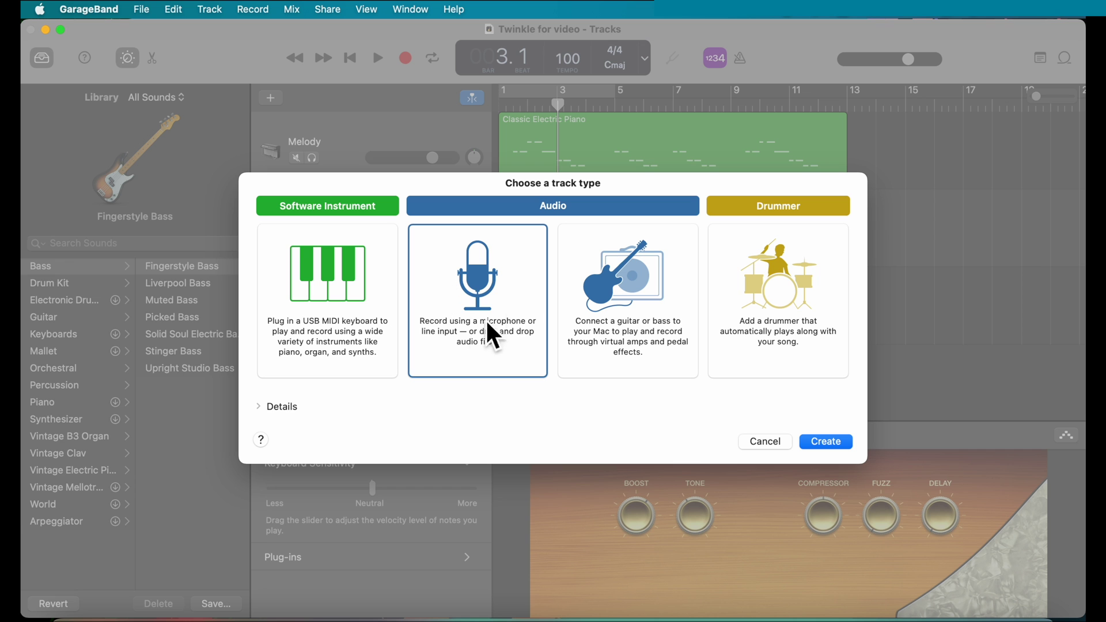
pyautogui.click(824, 443)
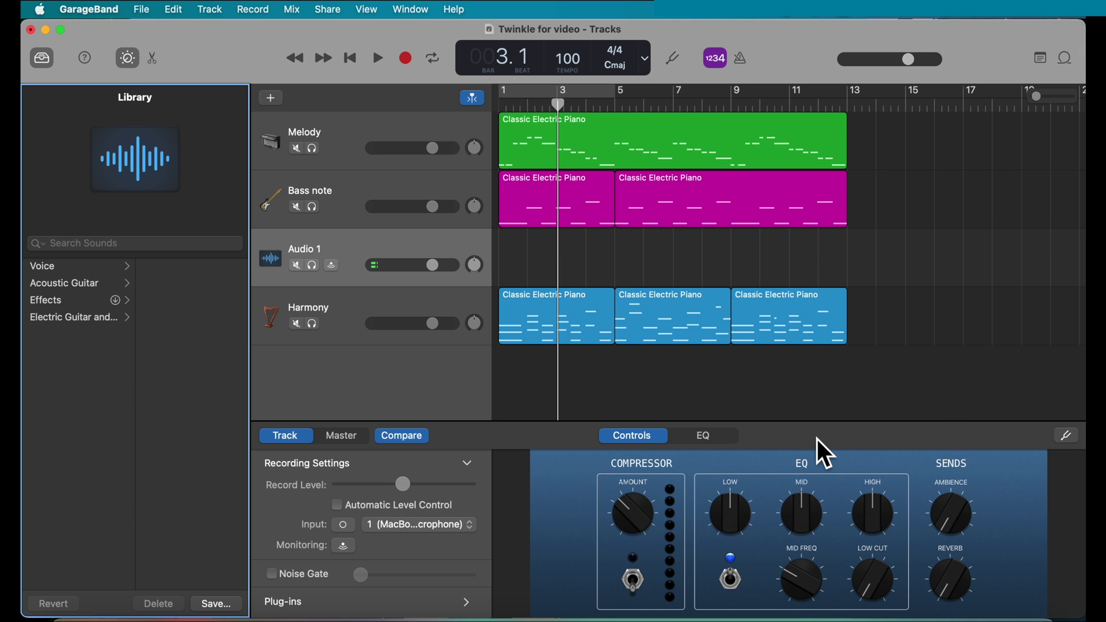
pyautogui.click(353, 245)
pyautogui.moveTo(353, 248); pyautogui.dragTo(357, 322)
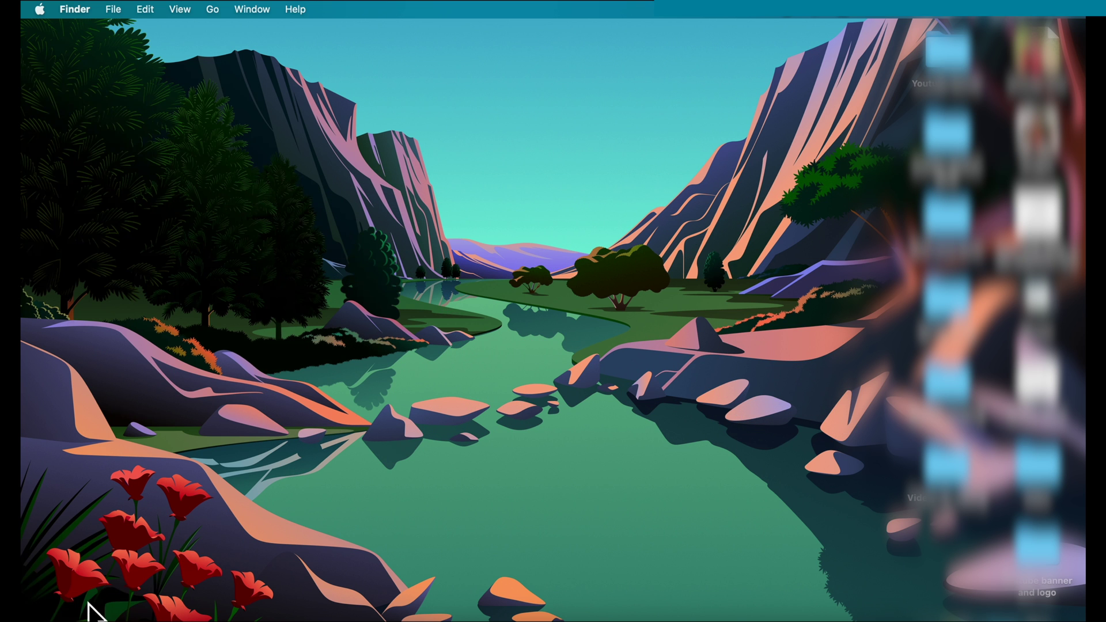
# Select Twinkle for video.mid in Finder's Video folder, then return to GarageBand.
pyautogui.click(67, 614)
pyautogui.click(99, 350)
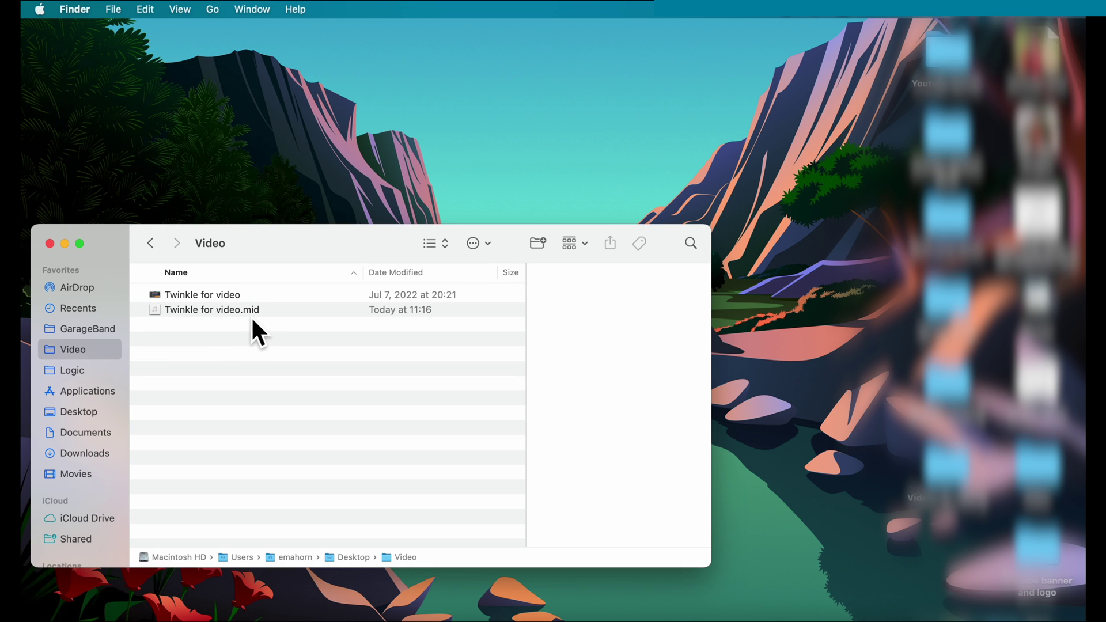
pyautogui.hscroll(5, 256, 320)
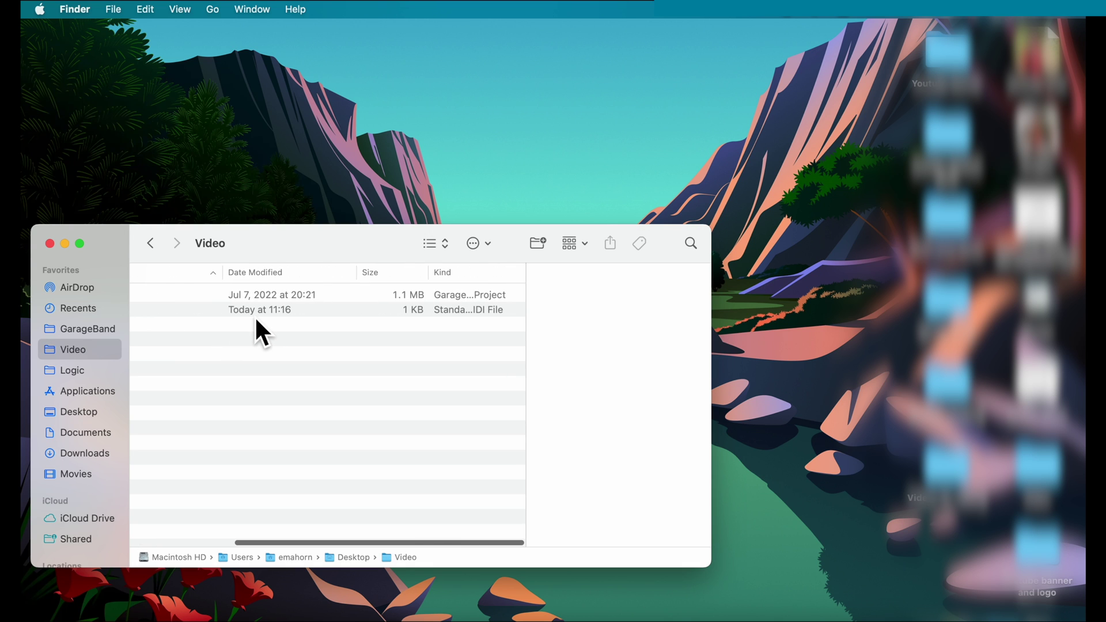
pyautogui.moveTo(442, 288); pyautogui.dragTo(407, 283)
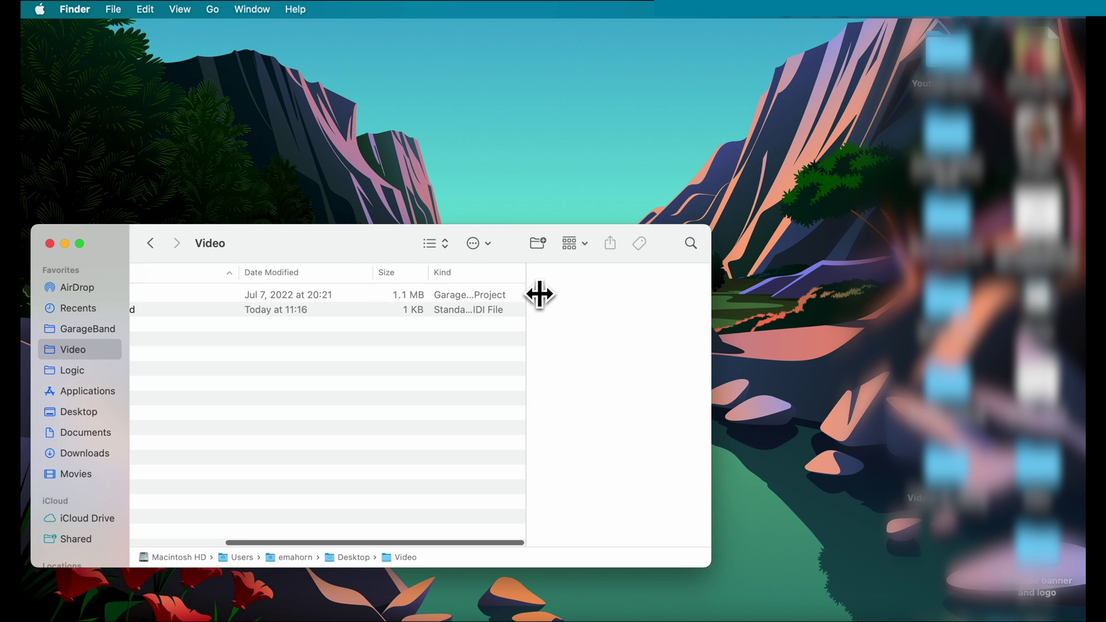
pyautogui.moveTo(527, 293); pyautogui.dragTo(595, 293)
pyautogui.click(496, 311)
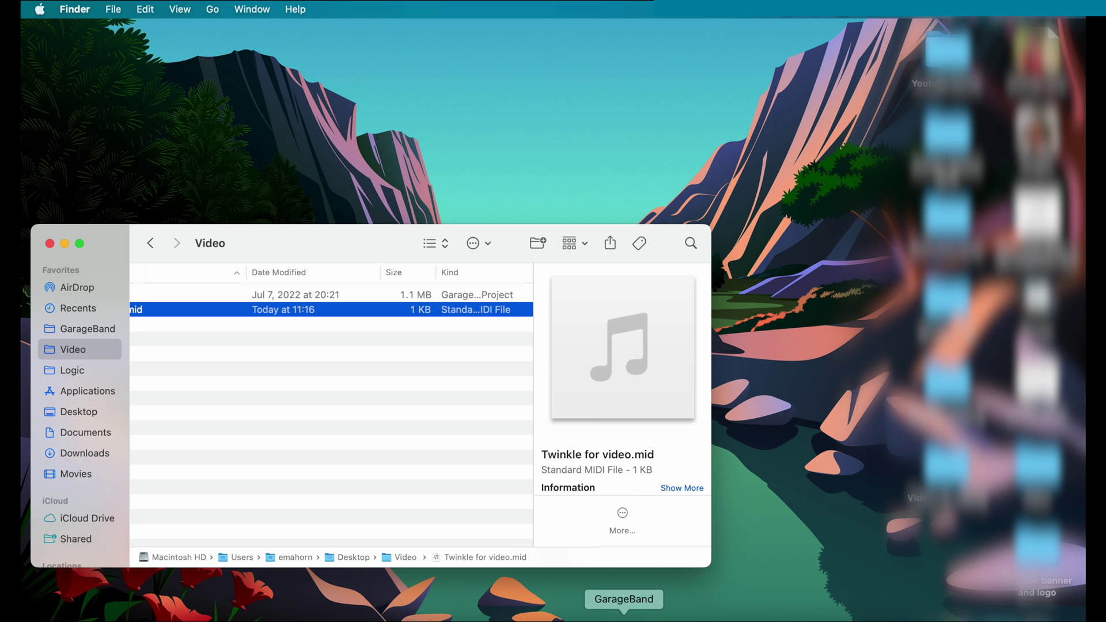
pyautogui.click(624, 617)
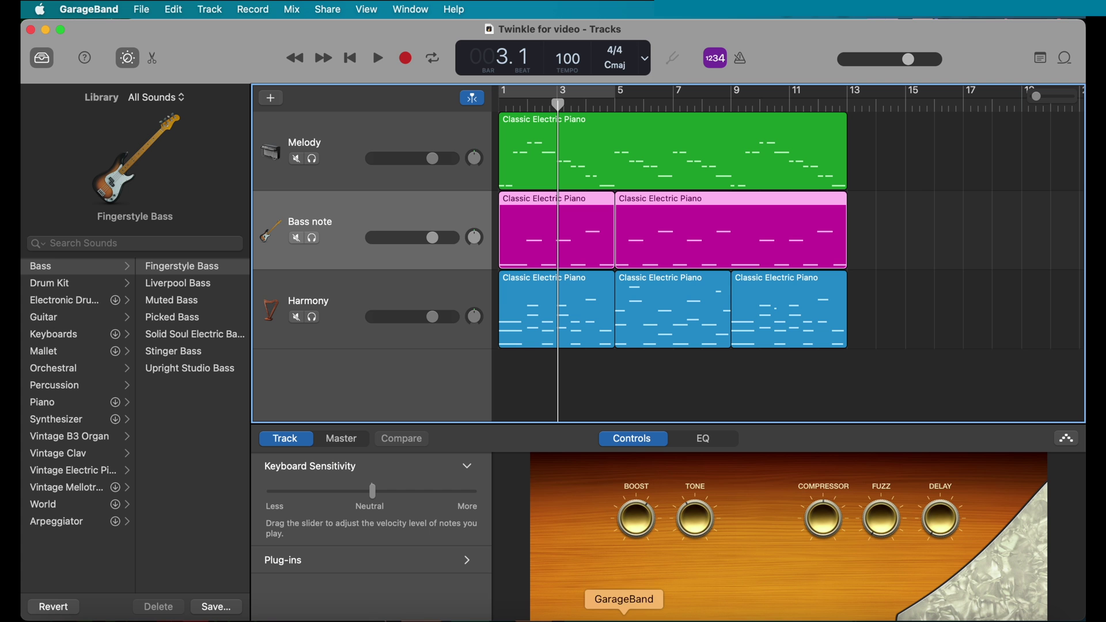
# Start a new Untitled Empty Project at tempo 120 in C major.
pyautogui.click(152, 13)
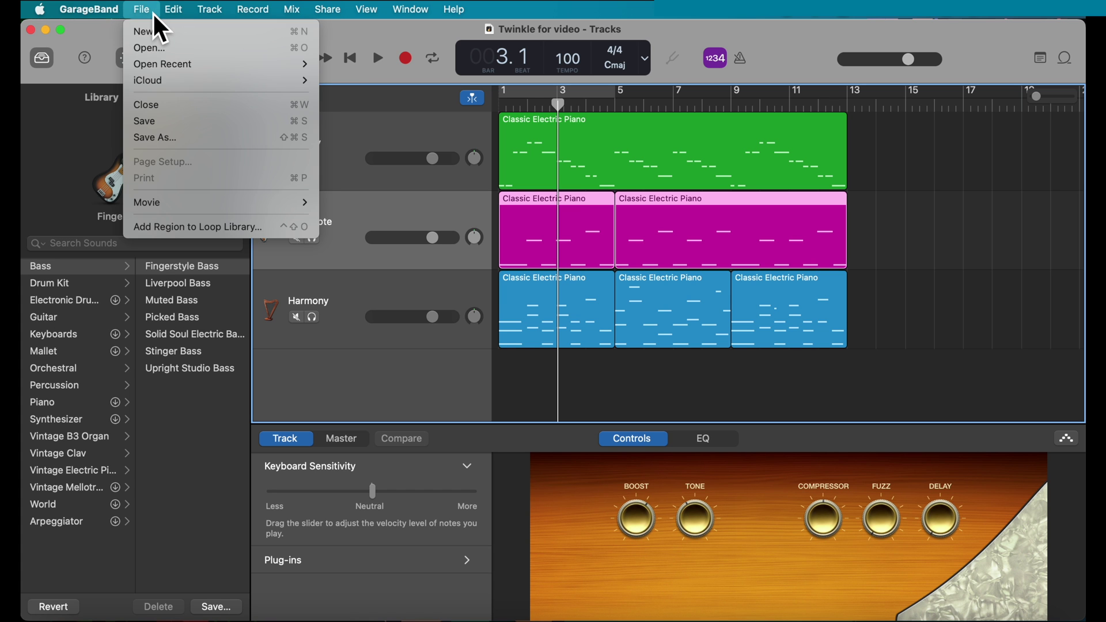
pyautogui.click(158, 33)
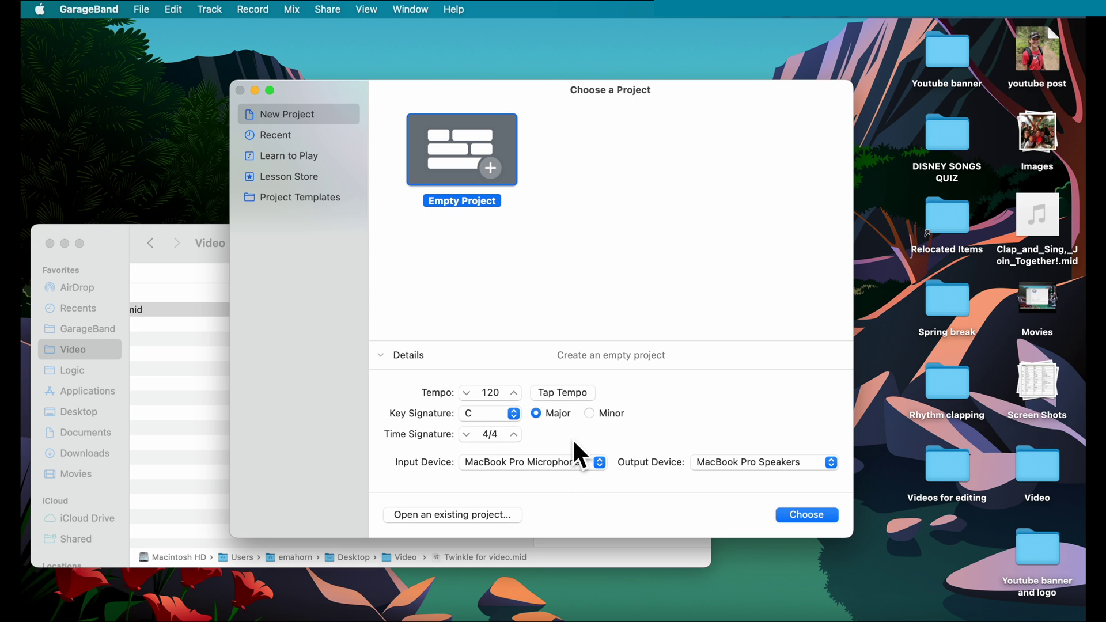
pyautogui.click(811, 518)
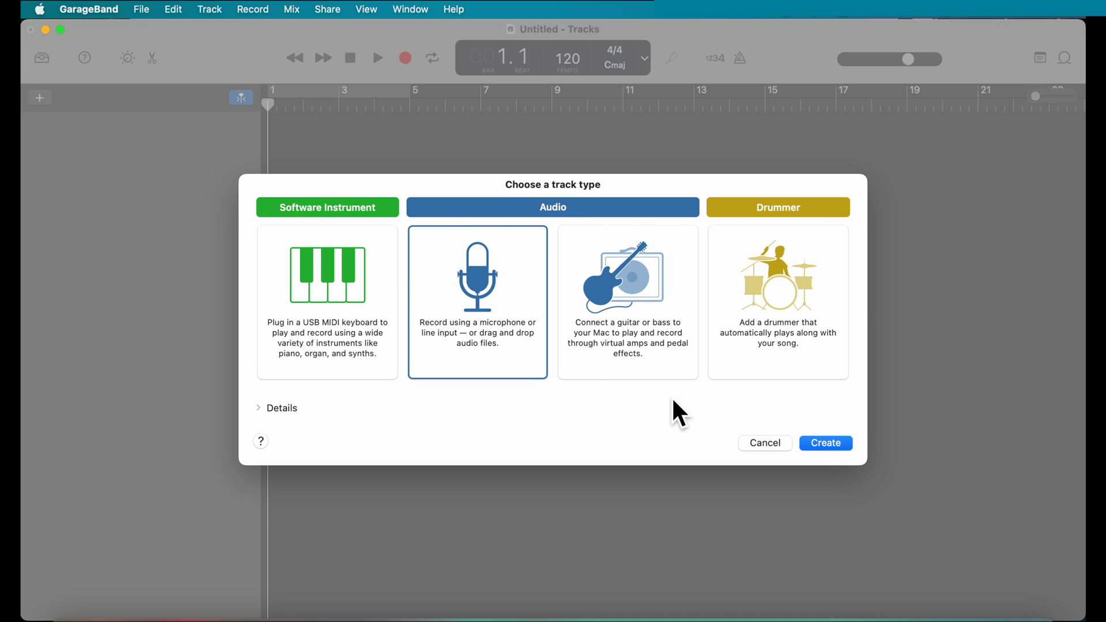
# Add an Audio 1 track to the Untitled project and bring the Video folder window forward.
pyautogui.click(838, 447)
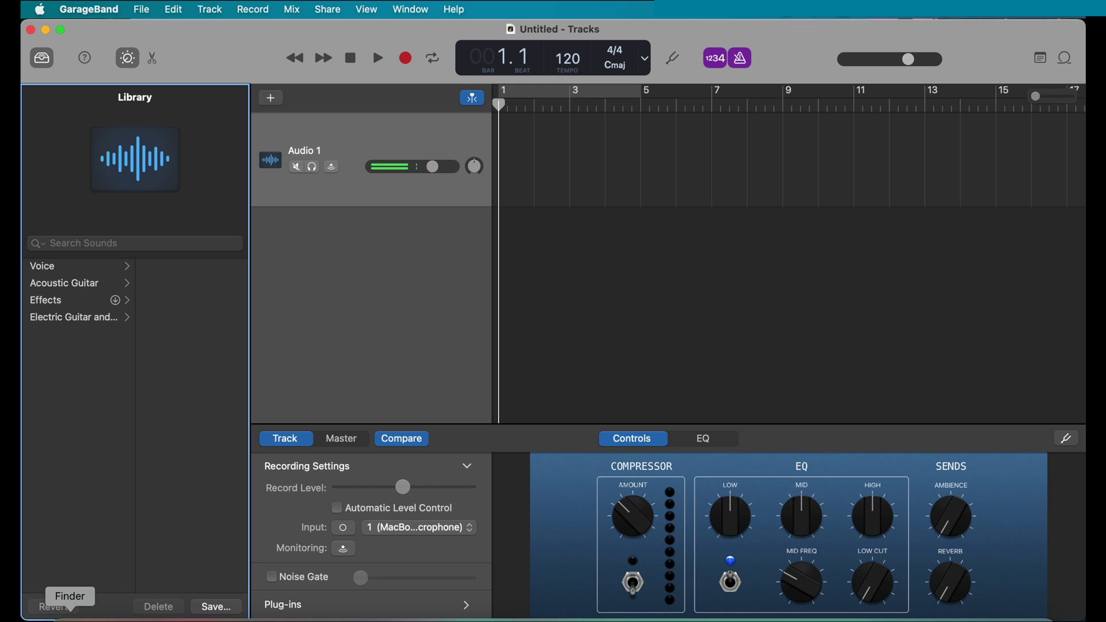
pyautogui.click(69, 617)
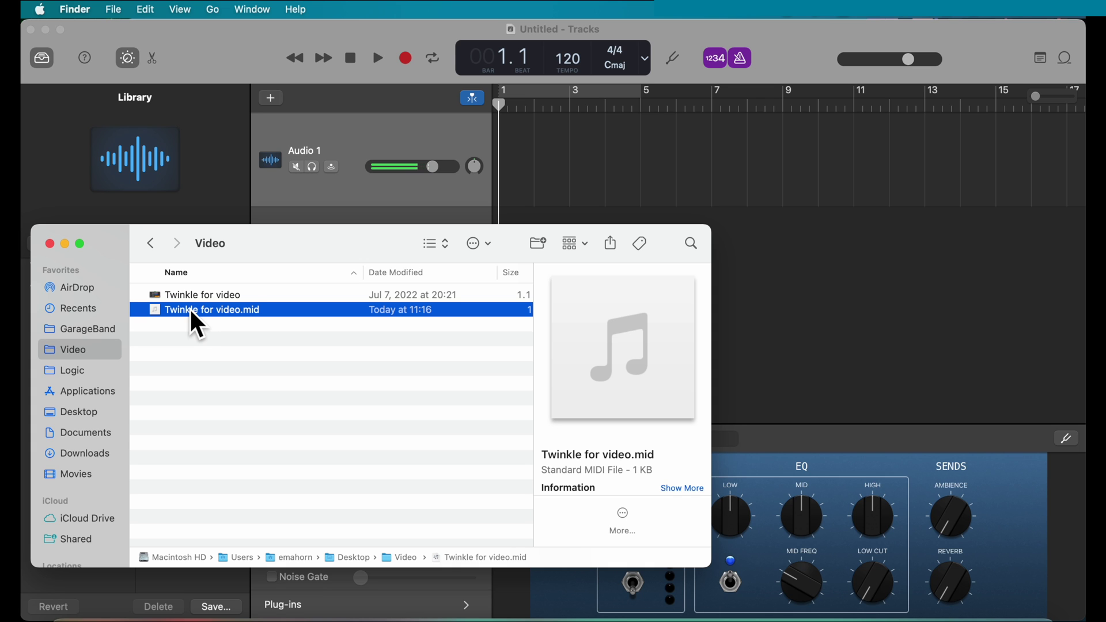
# Drop Twinkle for video.mid from Finder into GarageBand's track area.
pyautogui.moveTo(271, 254); pyautogui.dragTo(271, 304)
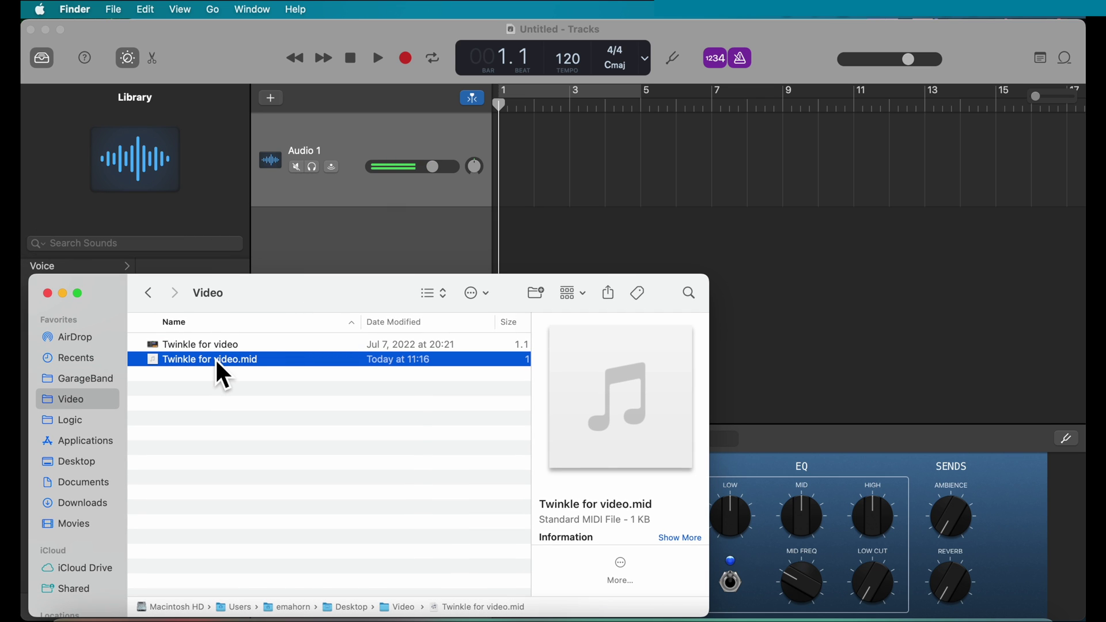
pyautogui.moveTo(216, 362); pyautogui.dragTo(605, 242)
pyautogui.moveTo(579, 243); pyautogui.dragTo(496, 249)
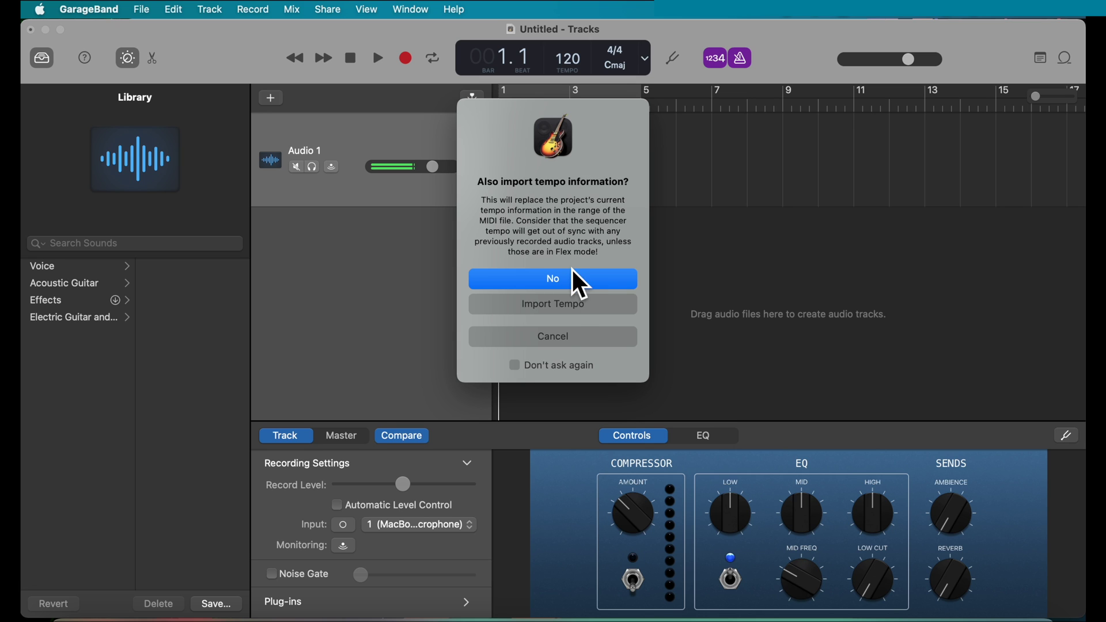
# Import the MIDI file's tempo of 100 and play the six Steinway Grand Piano tracks.
pyautogui.click(553, 306)
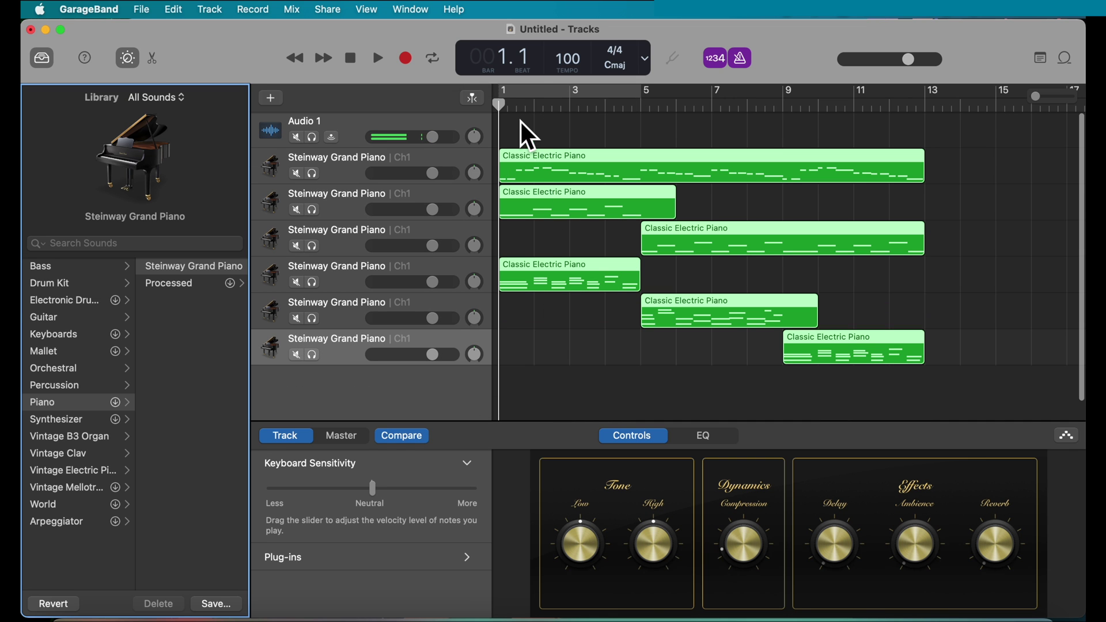
pyautogui.click(523, 126)
pyautogui.press('space')
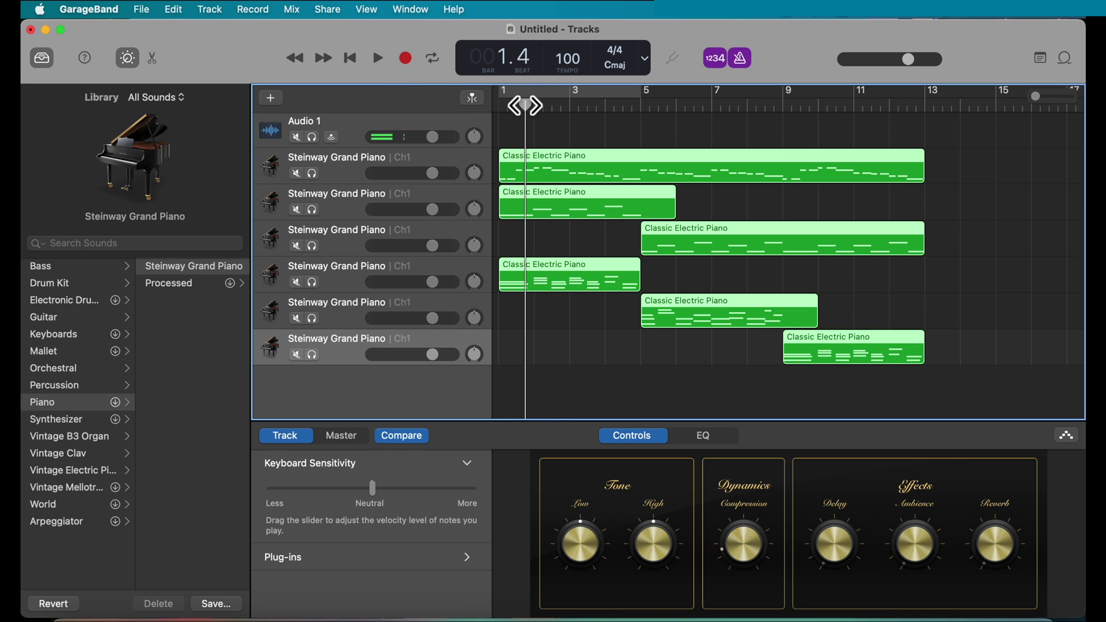
# Keep the key at C major, return the playhead to bar 1, and select Audio 1.
pyautogui.click(612, 73)
pyautogui.click(614, 71)
pyautogui.moveTo(561, 102); pyautogui.dragTo(485, 114)
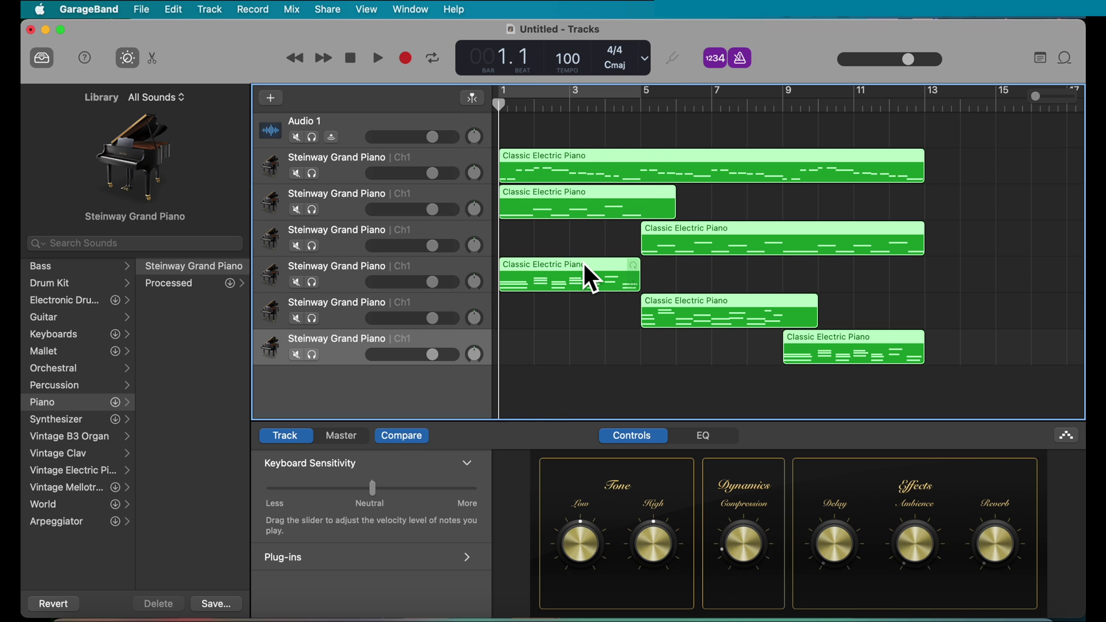
pyautogui.click(354, 131)
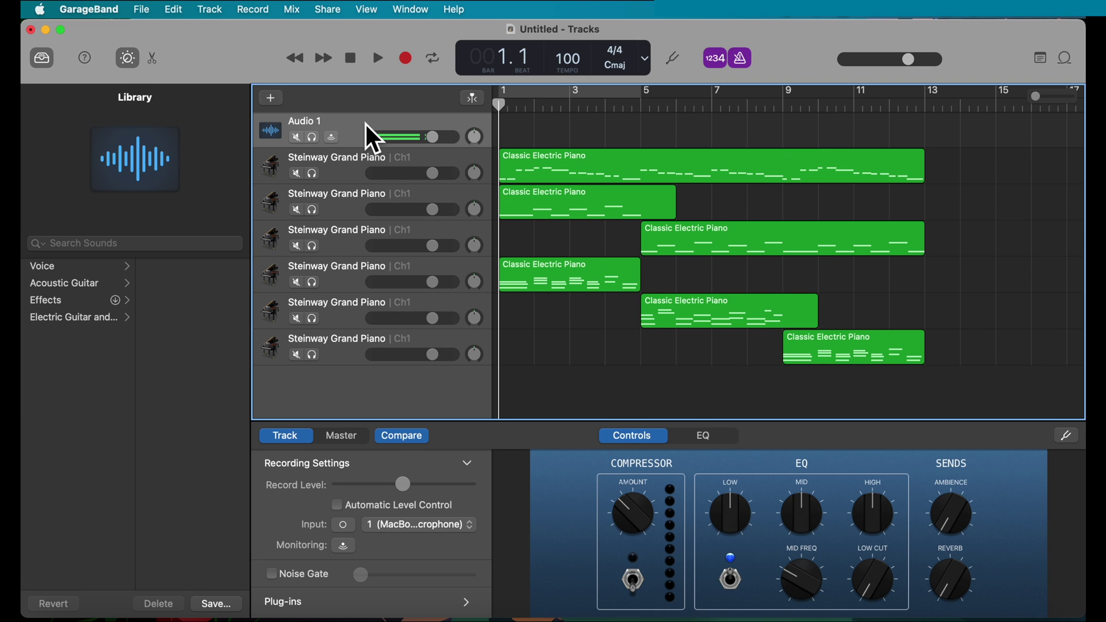
# Rename the Audio 1 track to 'Vocals'.
pyautogui.doubleClick(317, 122)
pyautogui.write('Vocals')
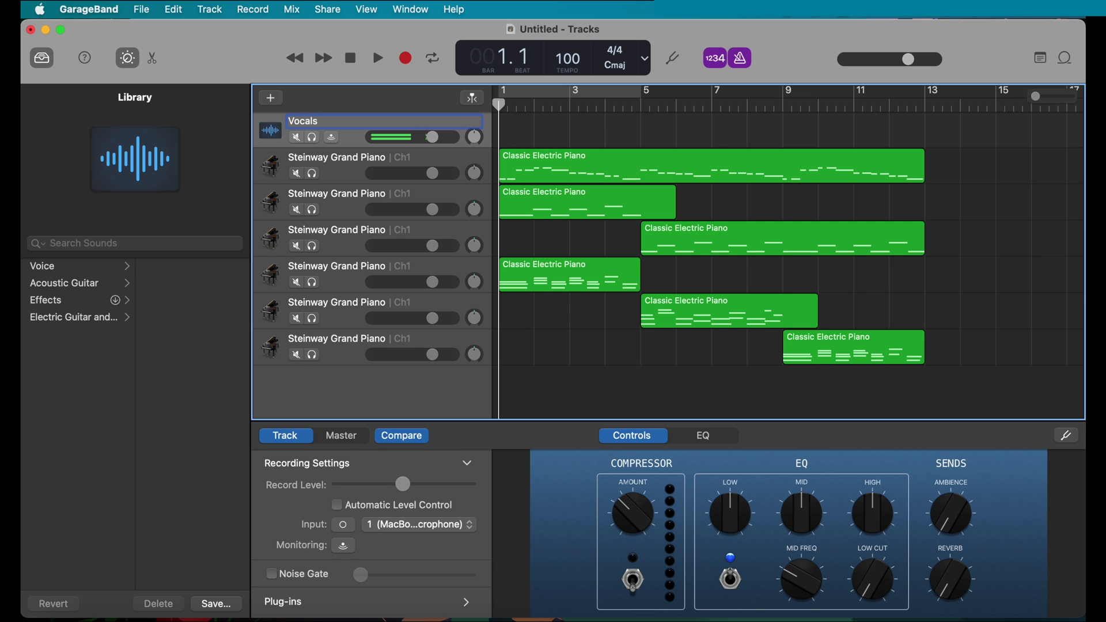
pyautogui.press('Return')
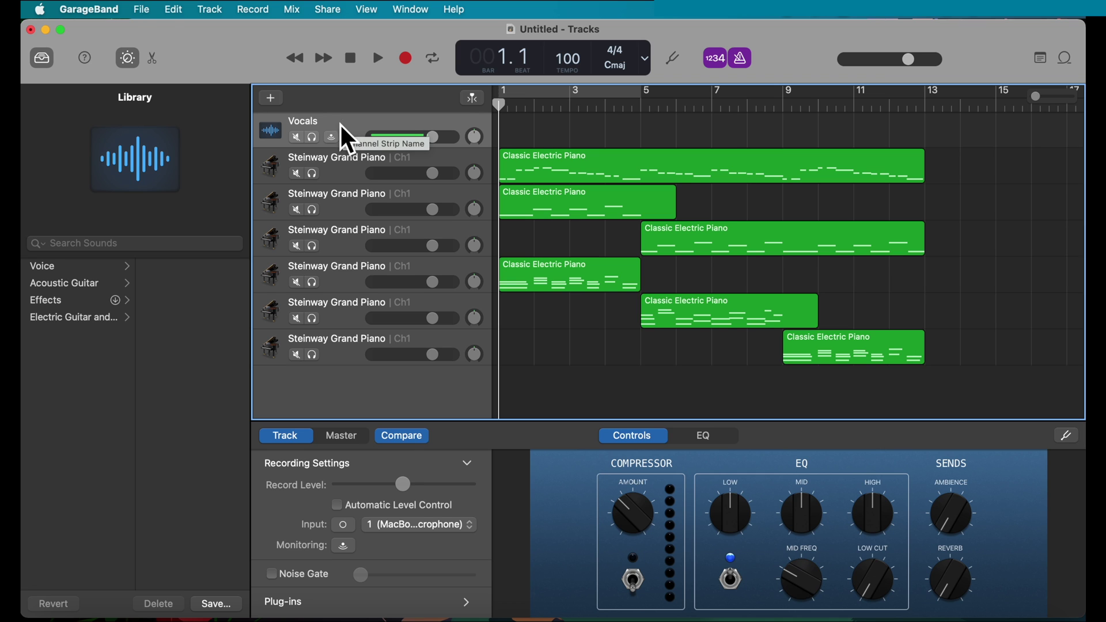
pyautogui.click(90, 9)
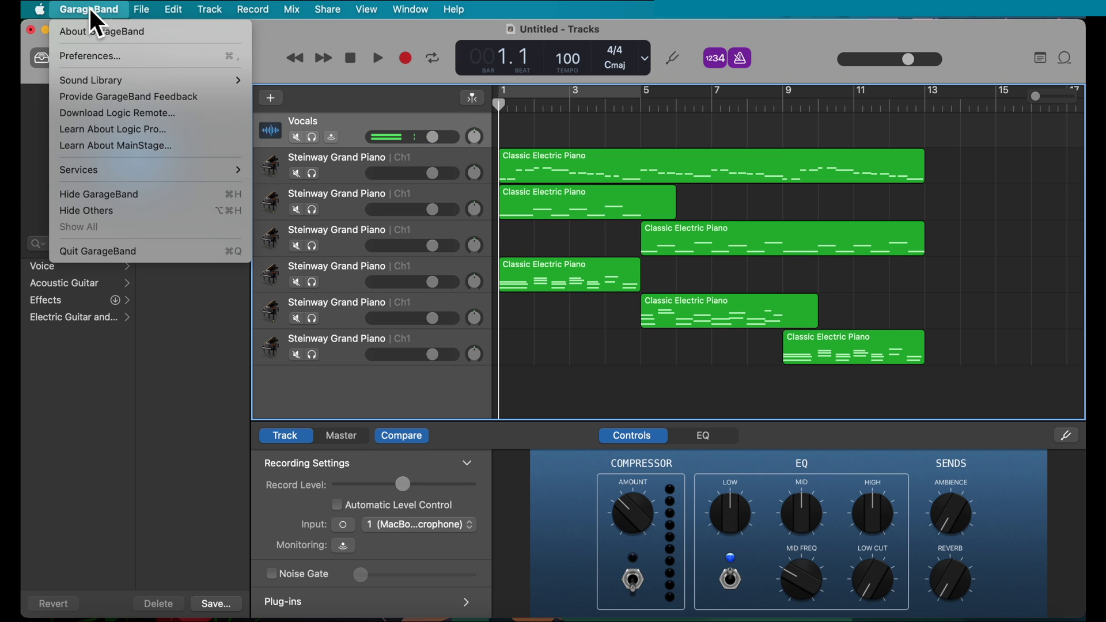
pyautogui.click(113, 56)
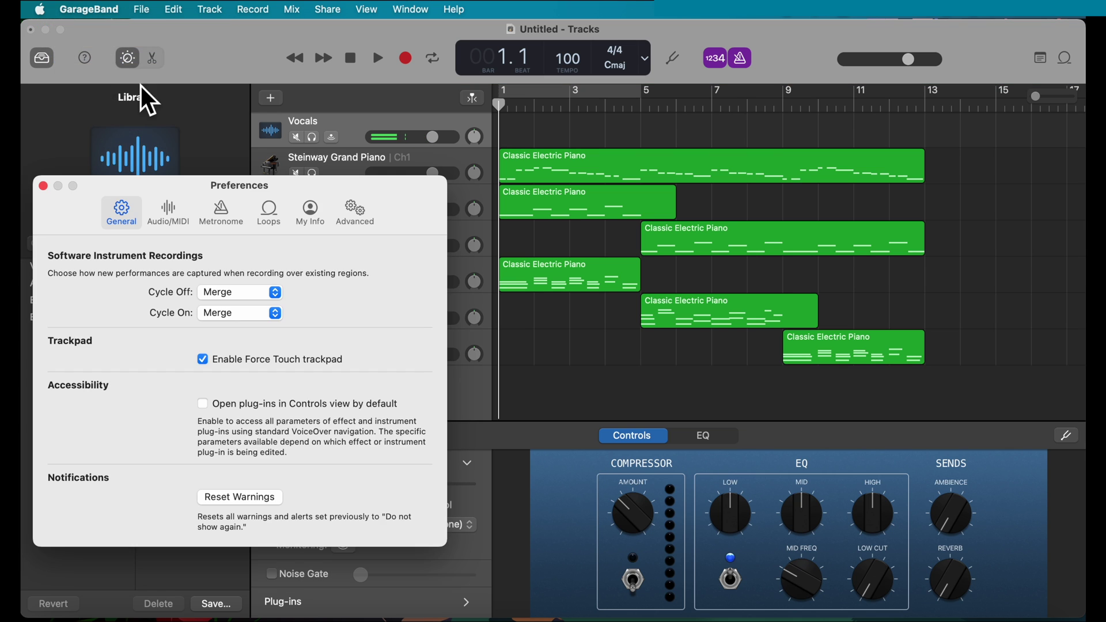
pyautogui.click(174, 208)
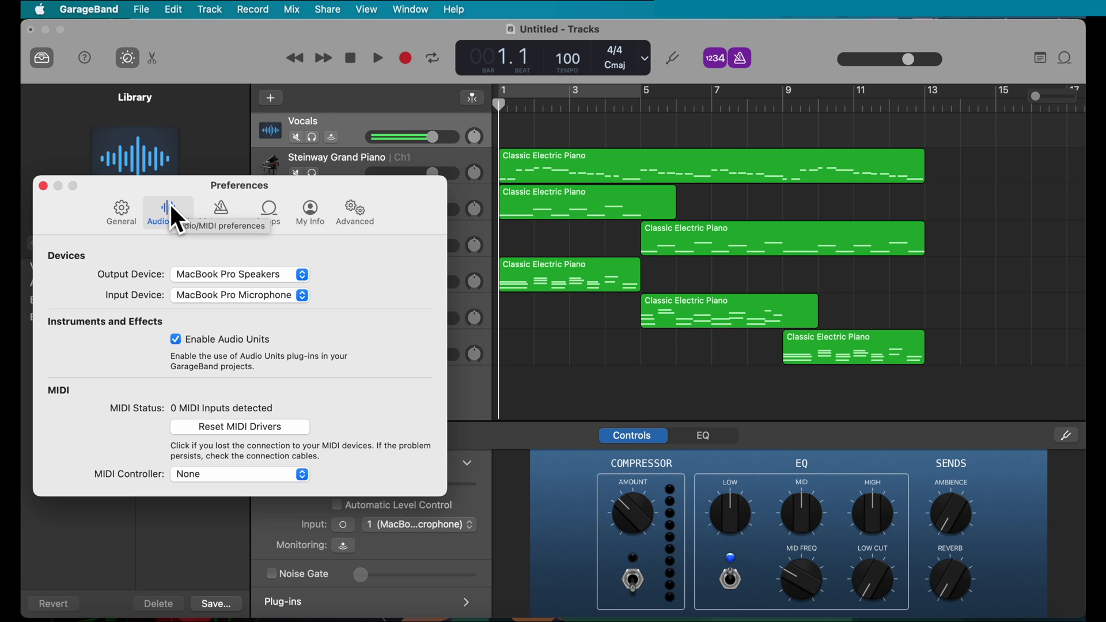
pyautogui.click(214, 298)
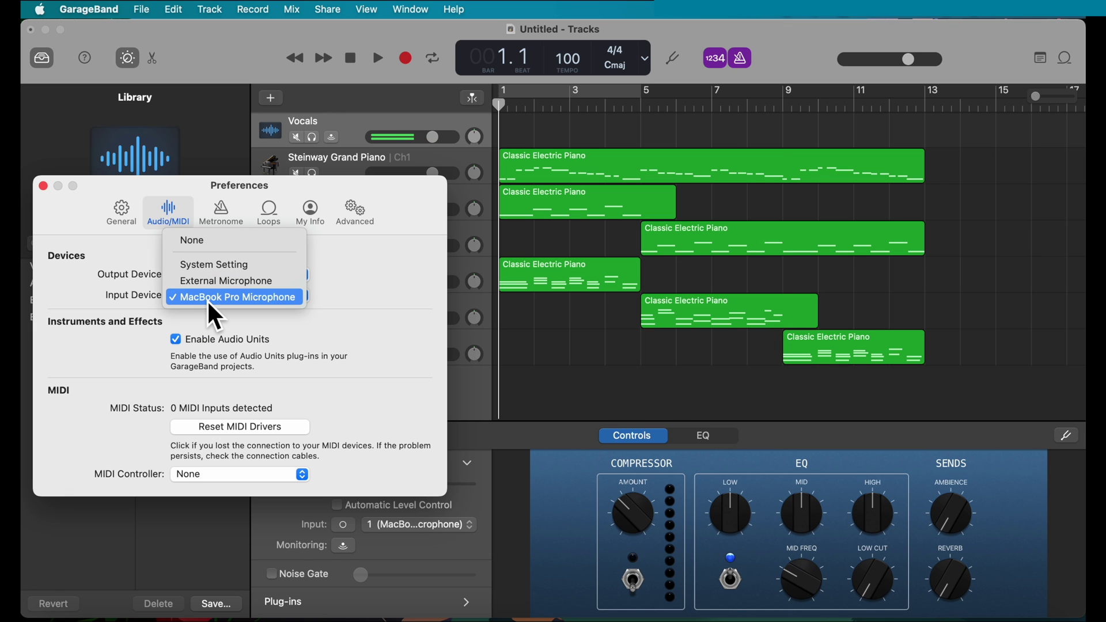
pyautogui.click(203, 298)
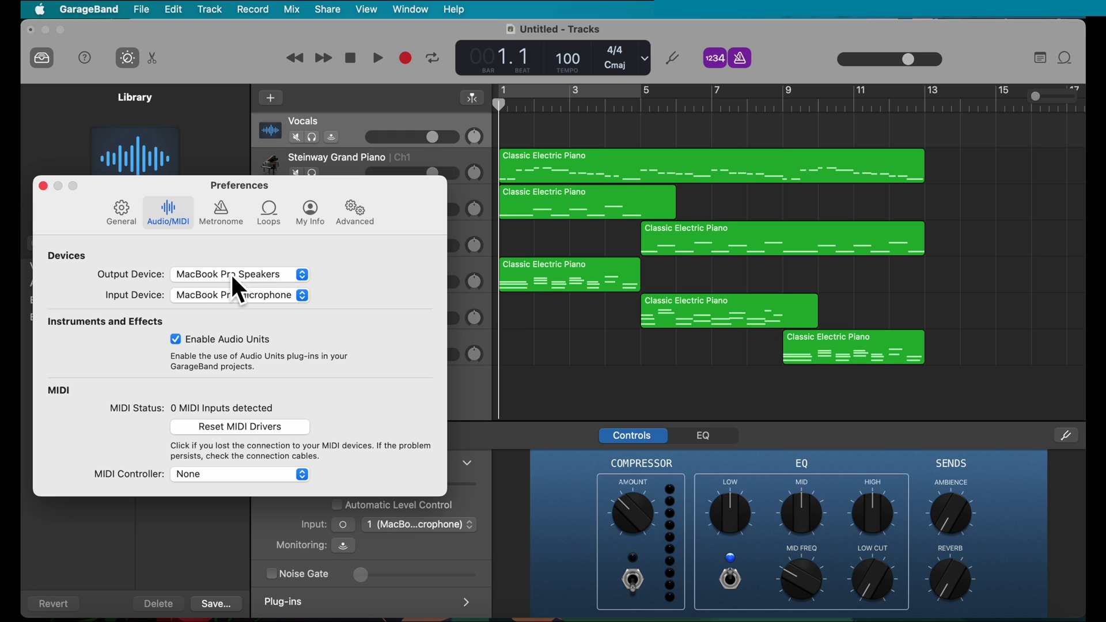
pyautogui.click(228, 272)
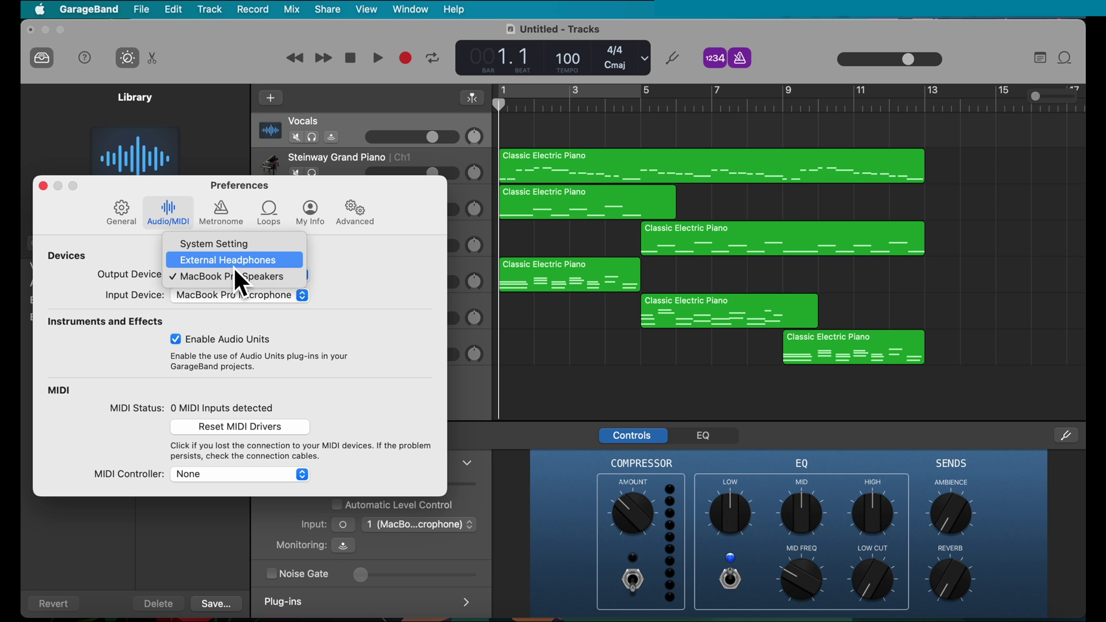
pyautogui.click(231, 276)
pyautogui.click(559, 315)
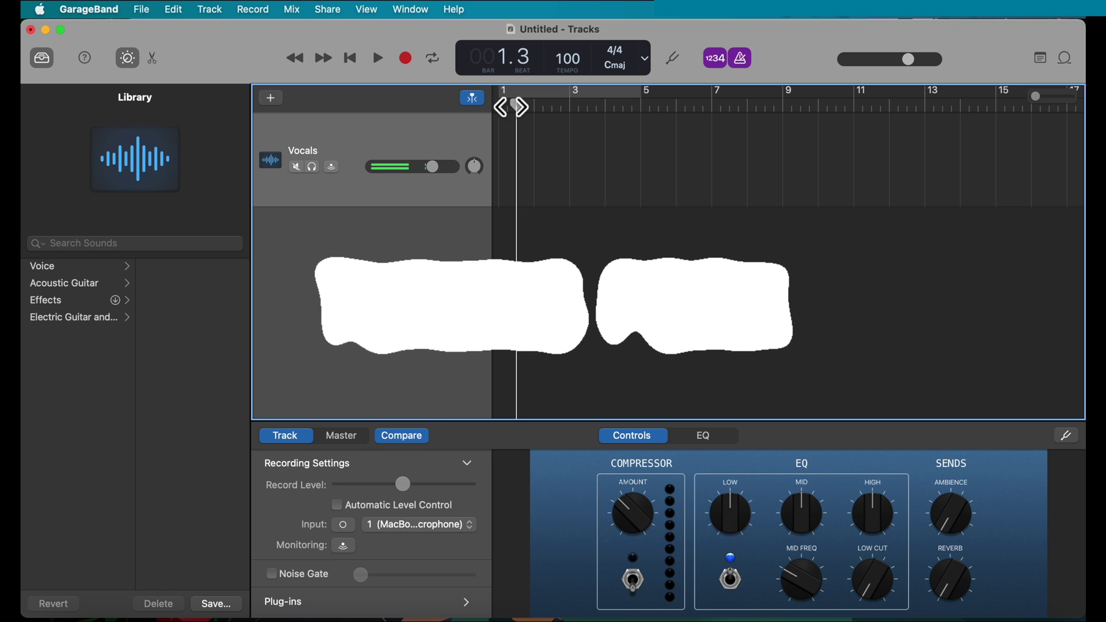
pyautogui.moveTo(515, 107); pyautogui.dragTo(499, 107)
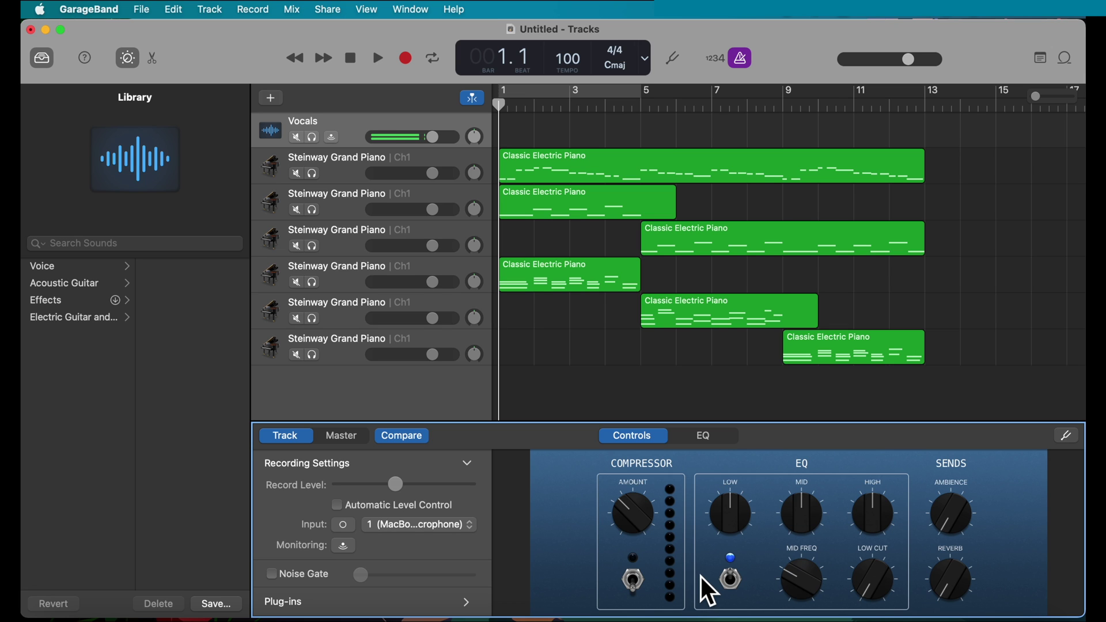
# Record a brief vocal take, Vocals#13, at the start of the Vocals track.
pyautogui.click(523, 123)
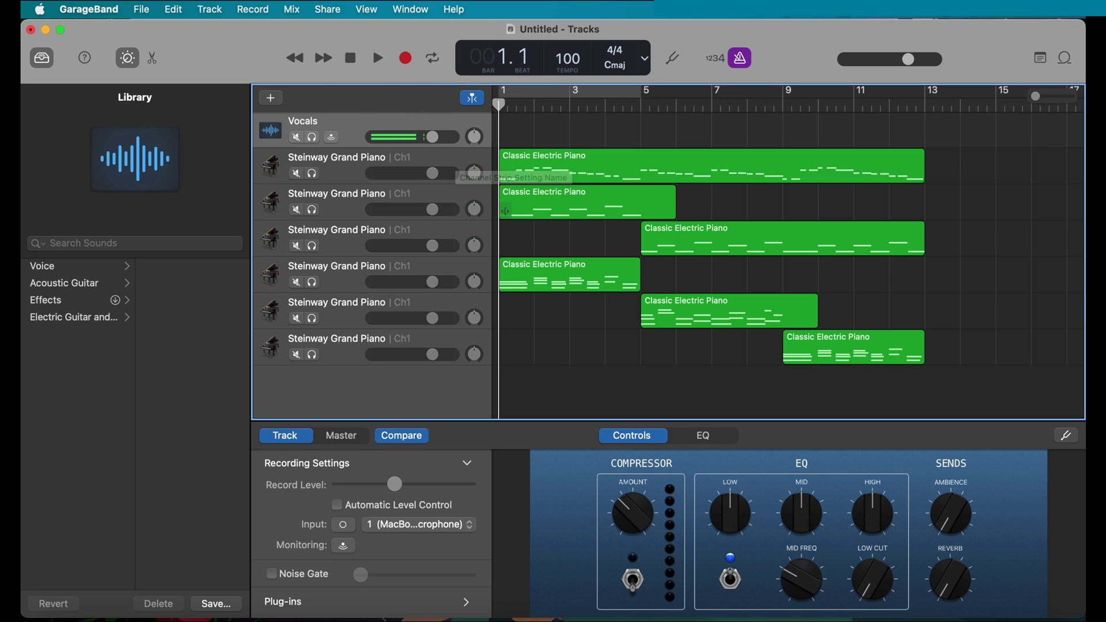
pyautogui.press('s')
pyautogui.press('r')
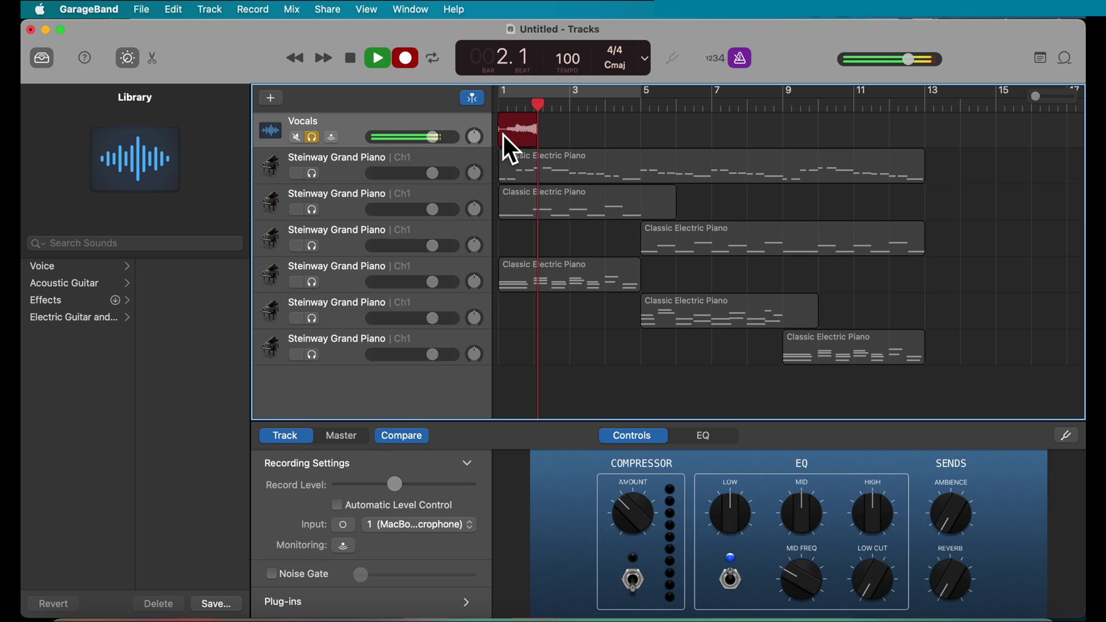
pyautogui.press('space')
pyautogui.press('s')
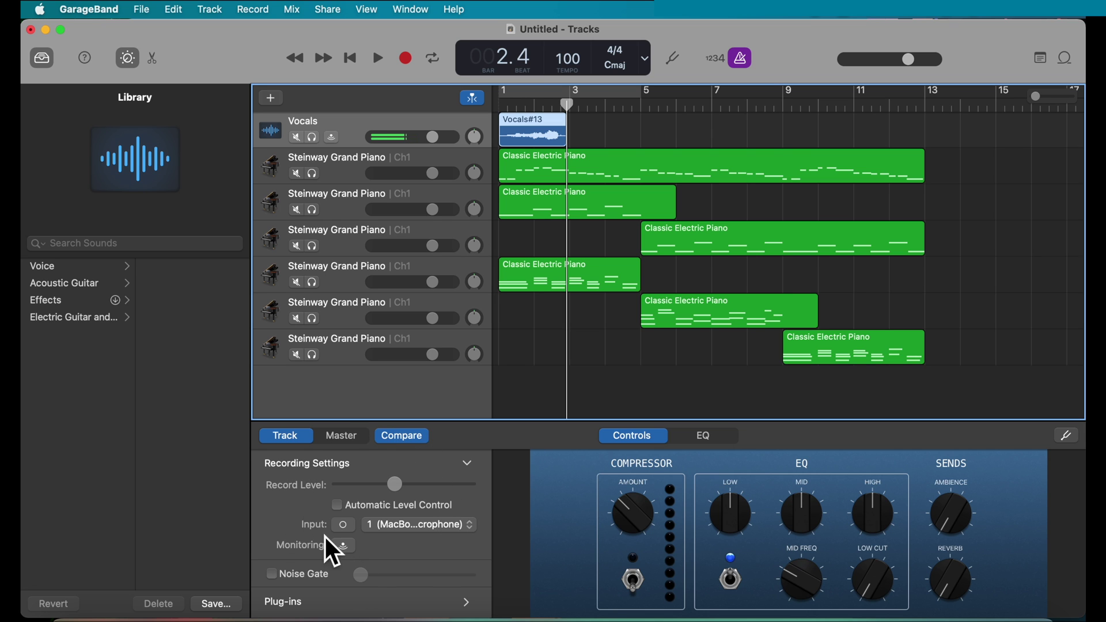
# Open the Vocals#13 region in the audio editor and scroll through its waveform.
pyautogui.click(128, 57)
pyautogui.click(128, 57)
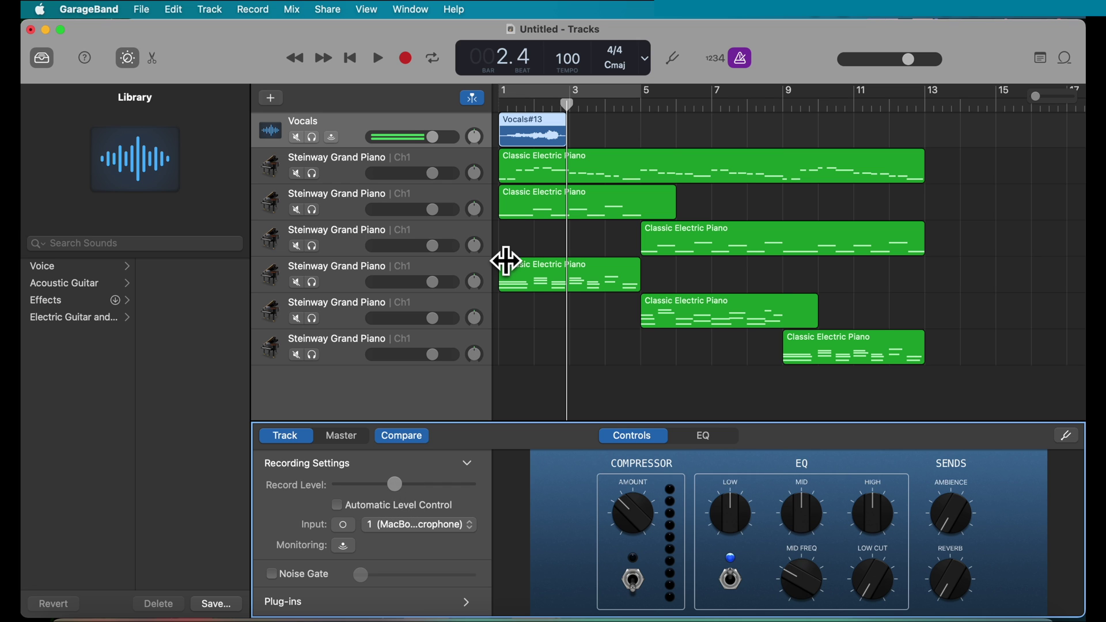
pyautogui.click(535, 139)
pyautogui.click(536, 139)
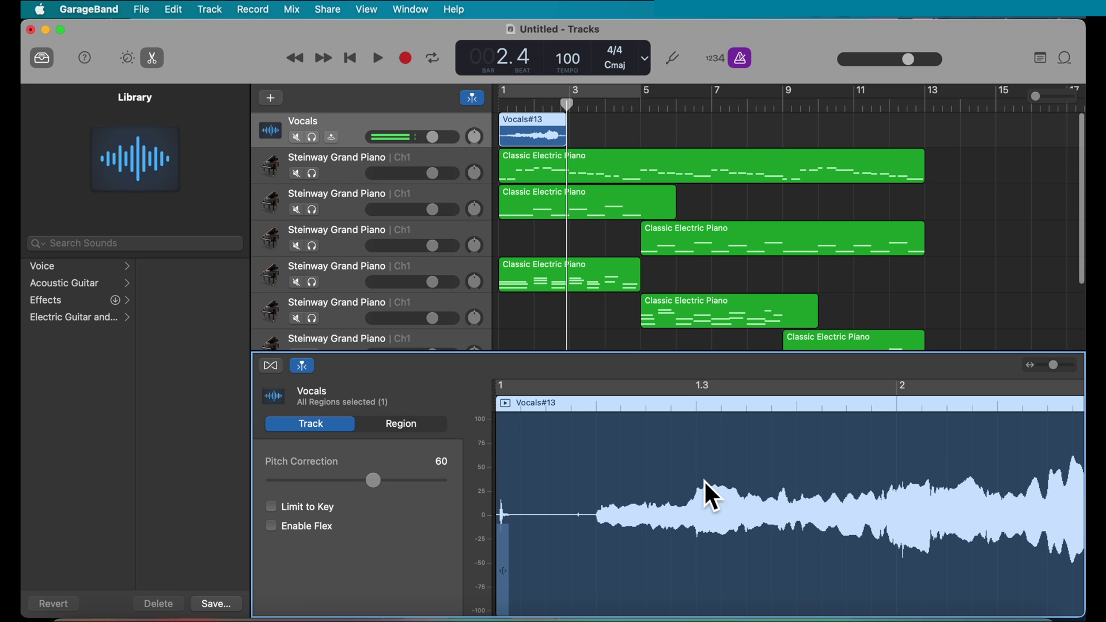
pyautogui.hscroll(3, 714, 490)
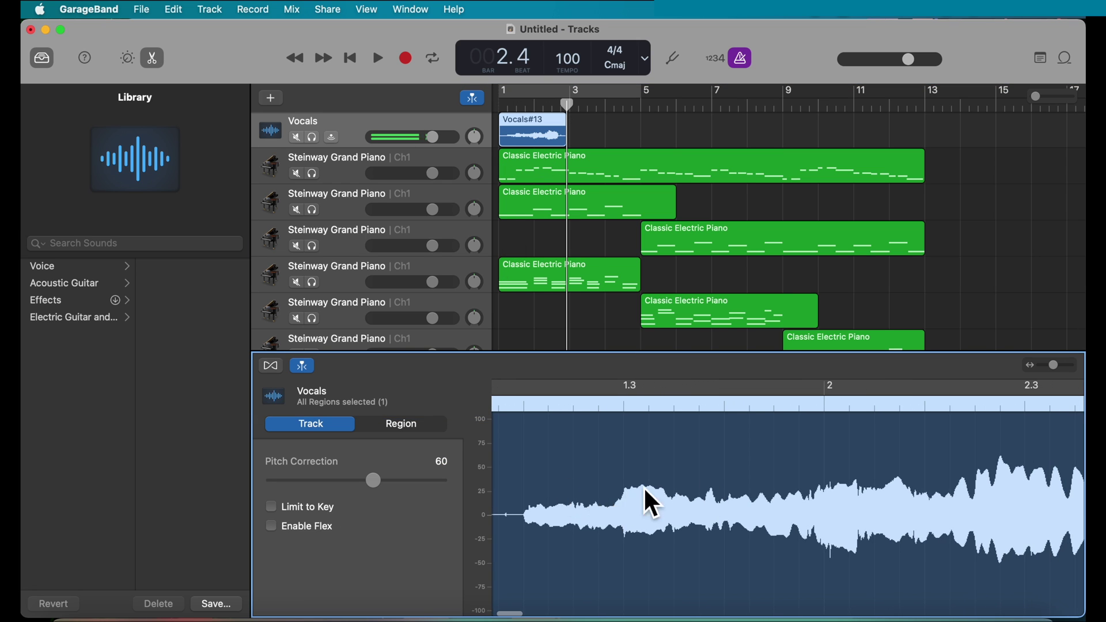
pyautogui.hscroll(3, 772, 498)
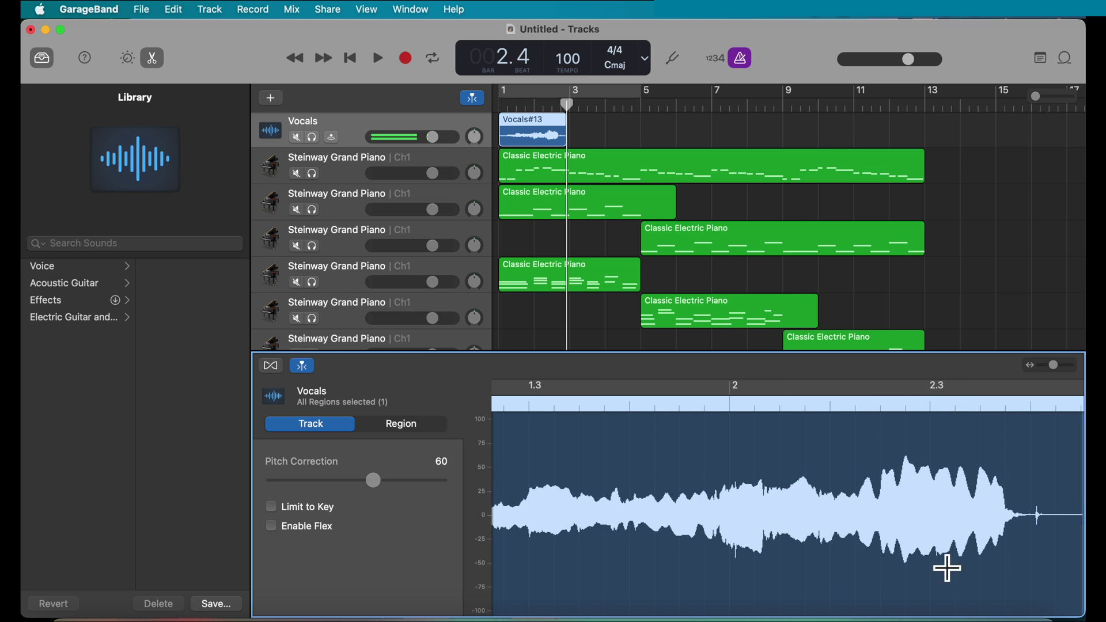
pyautogui.hscroll(2, 903, 498)
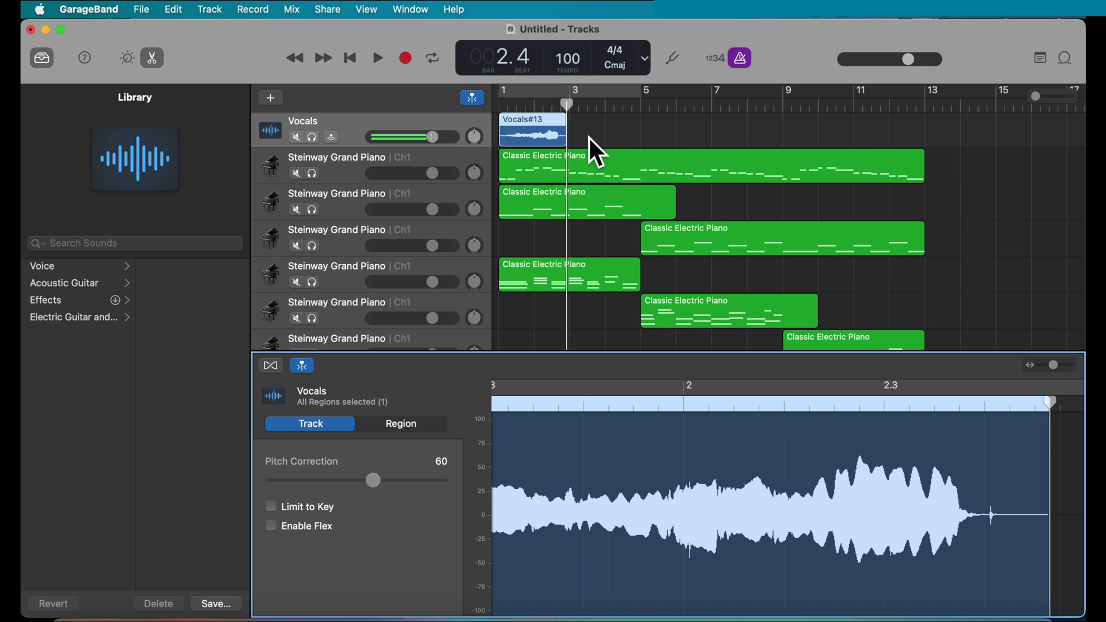
# Raise the Vocals track's Record Level slightly in Smart Controls.
pyautogui.click(137, 62)
pyautogui.click(398, 484)
pyautogui.moveTo(399, 484); pyautogui.dragTo(416, 485)
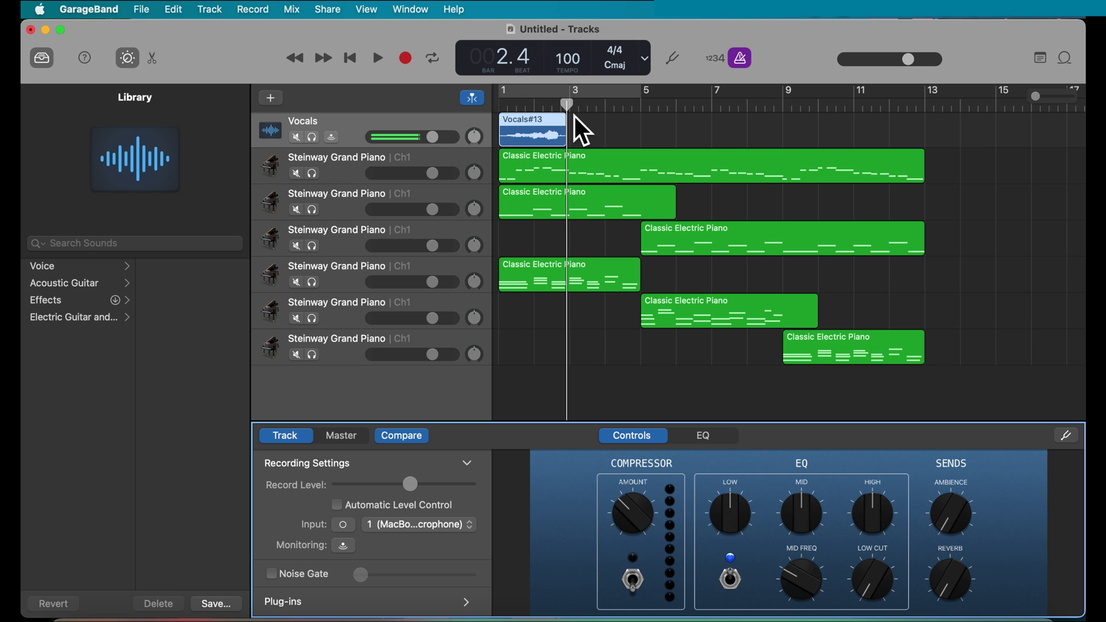
# Record a new take, Vocals#16, inspect its waveform, and readjust the Record Level slightly.
pyautogui.press('r')
pyautogui.click(313, 137)
pyautogui.press('space')
pyautogui.click(313, 137)
pyautogui.doubleClick(516, 131)
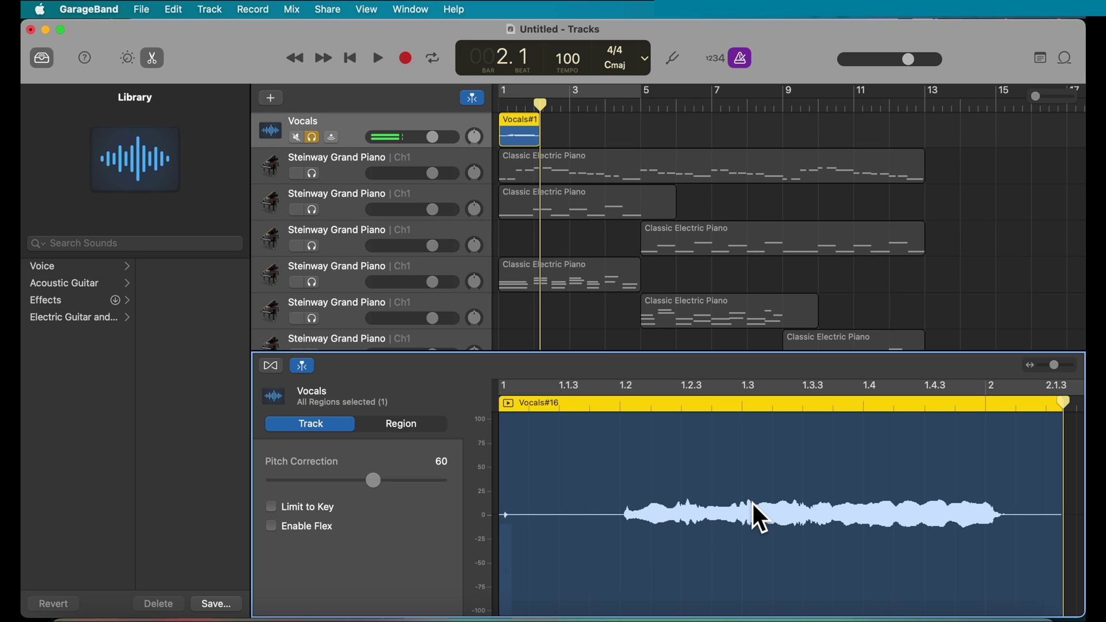
pyautogui.press('b')
pyautogui.moveTo(399, 490)
pyautogui.mouseDown()
pyautogui.moveTo(438, 493)
pyautogui.moveTo(372, 495)
pyautogui.moveTo(417, 495)
pyautogui.moveTo(398, 496)
pyautogui.mouseUp()
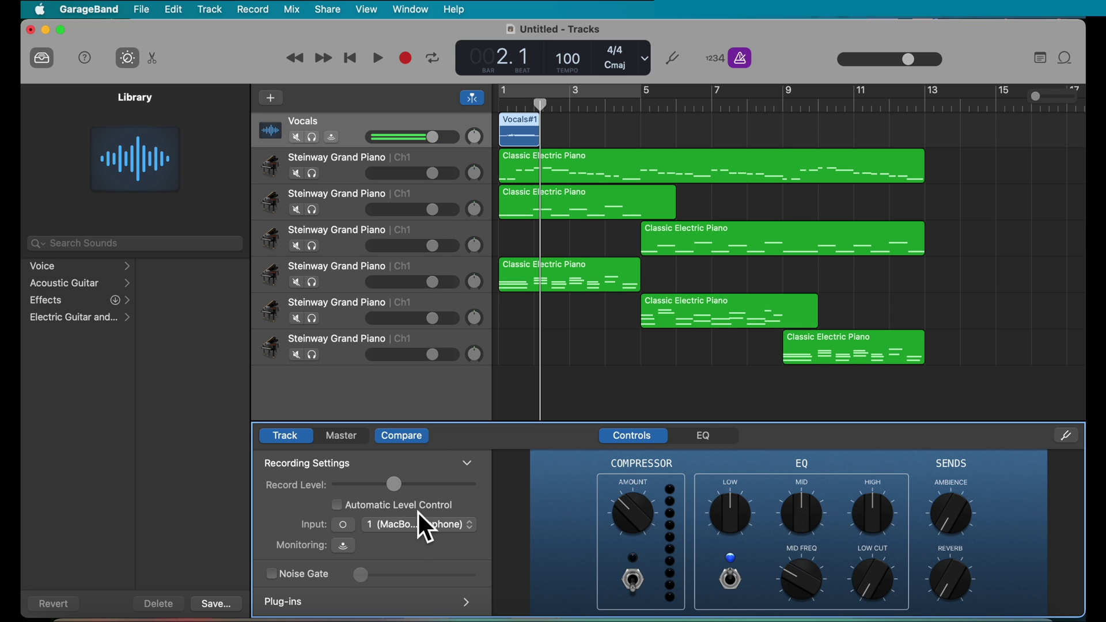
# Turn Automatic Level Control on and then off again, leaving it disabled.
pyautogui.click(337, 505)
pyautogui.click(338, 505)
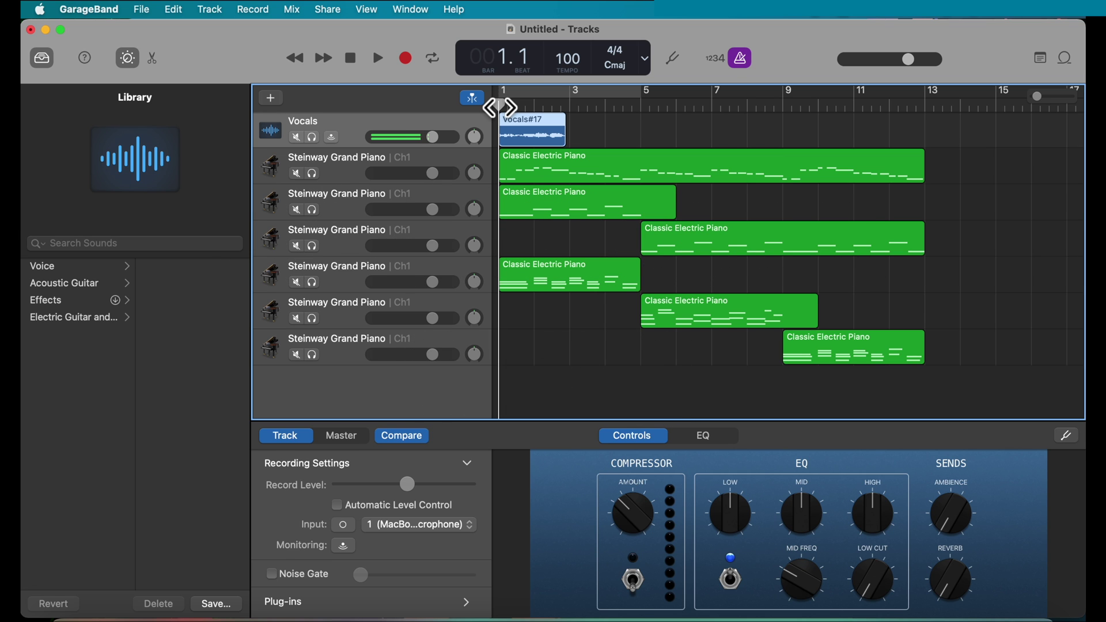
# Move the playhead back to bar 2.4, enable count-in, then record and stop a take.
pyautogui.press('space')
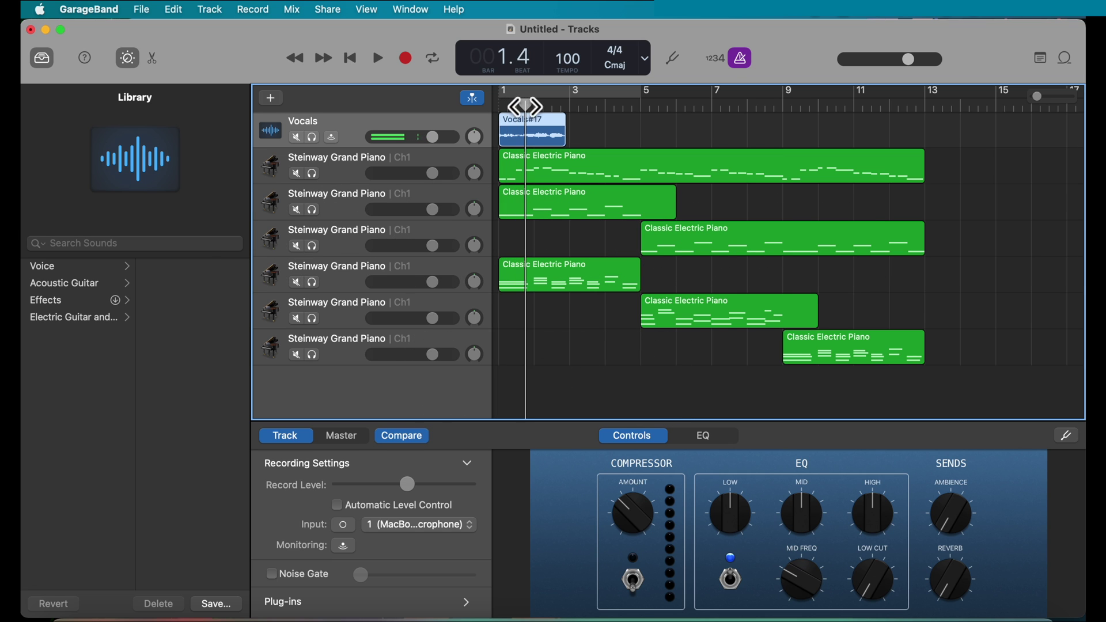
pyautogui.moveTo(569, 109); pyautogui.dragTo(543, 109)
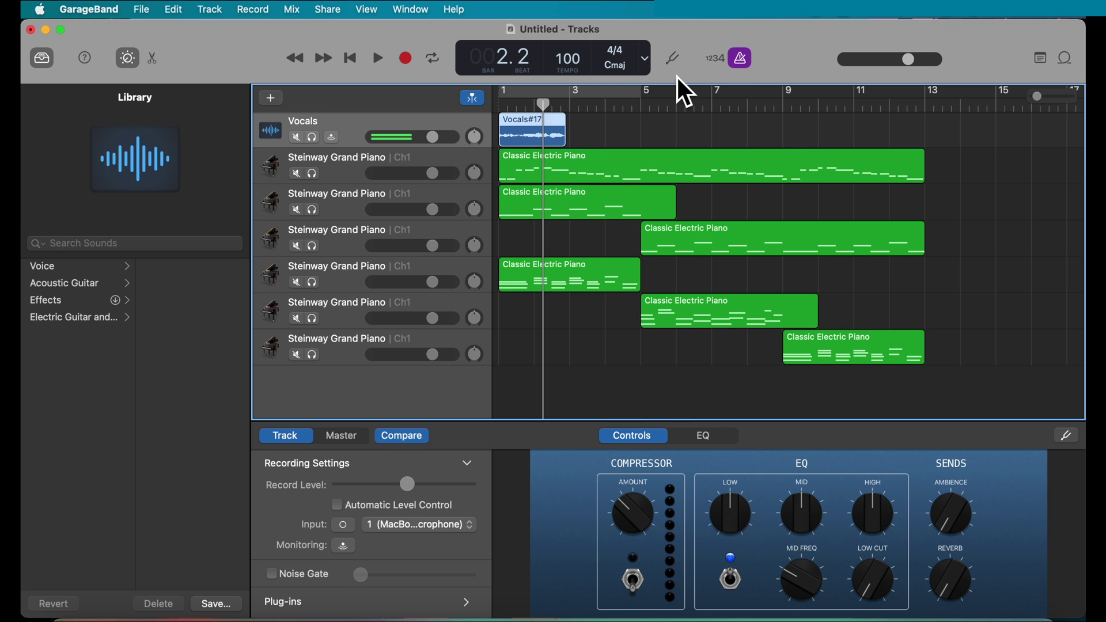
pyautogui.click(716, 58)
pyautogui.press('r')
pyautogui.press('space')
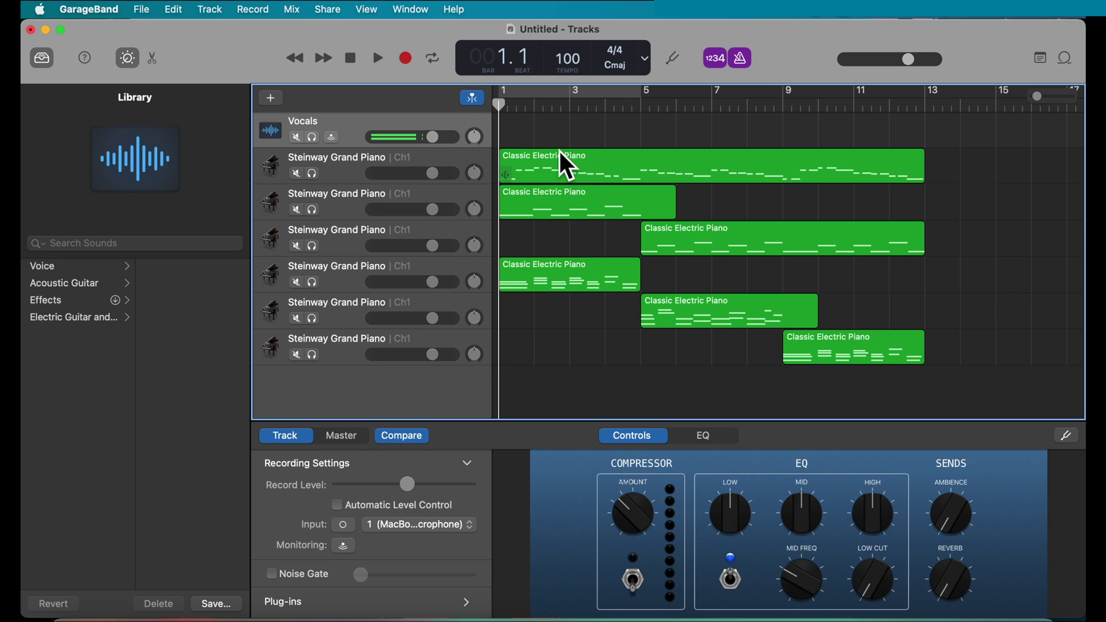
# Turn on cycle mode and shorten the cycle range to bars 1–3.
pyautogui.click(440, 69)
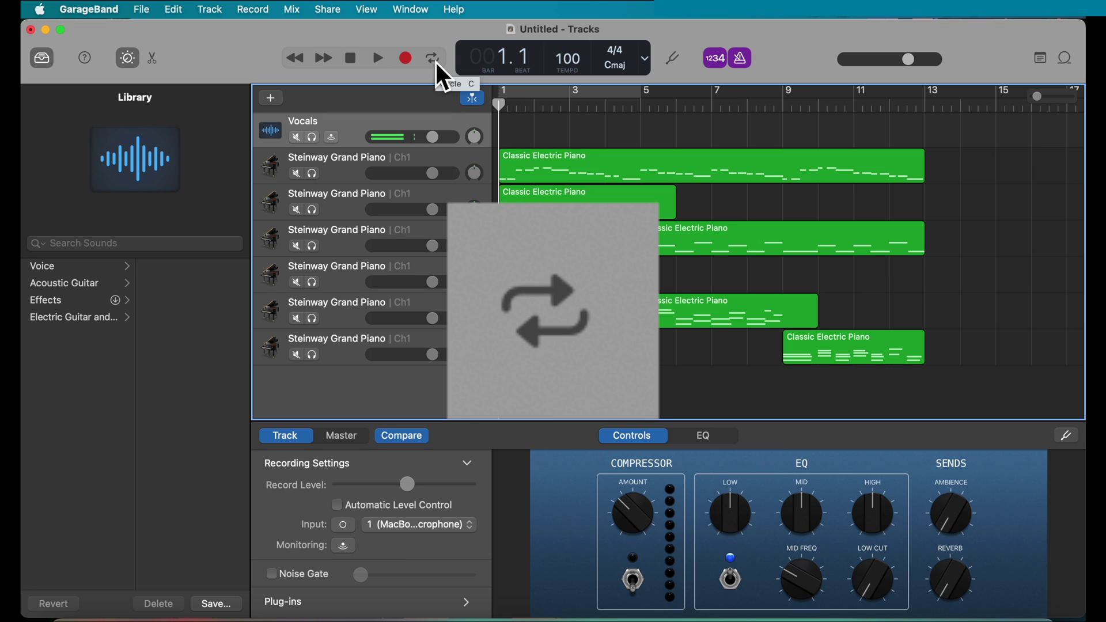
pyautogui.click(437, 63)
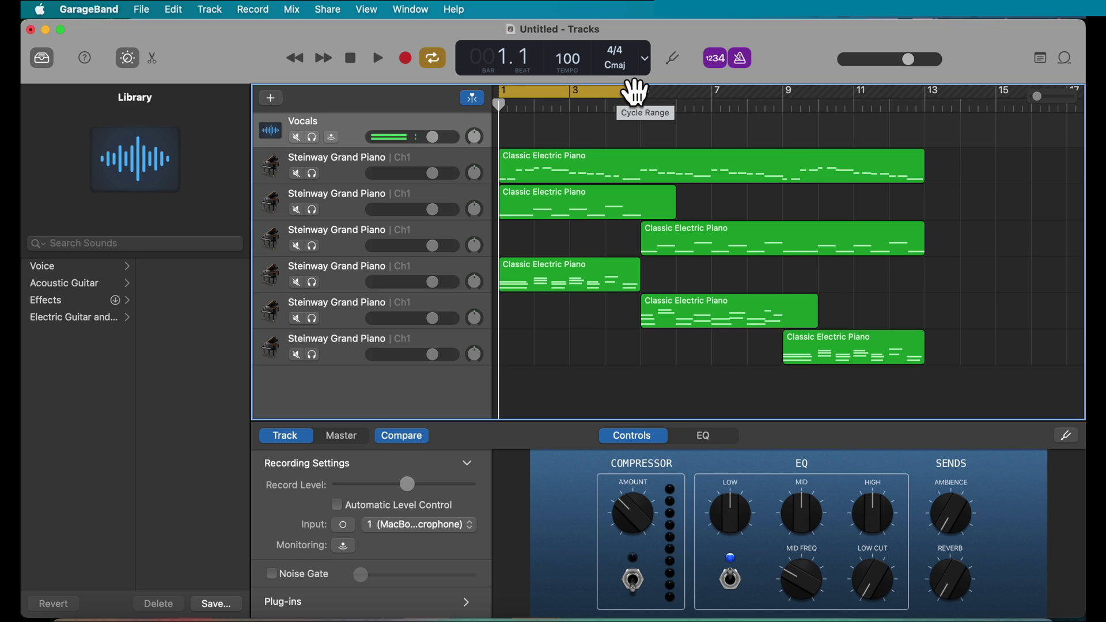
pyautogui.moveTo(636, 92); pyautogui.dragTo(568, 91)
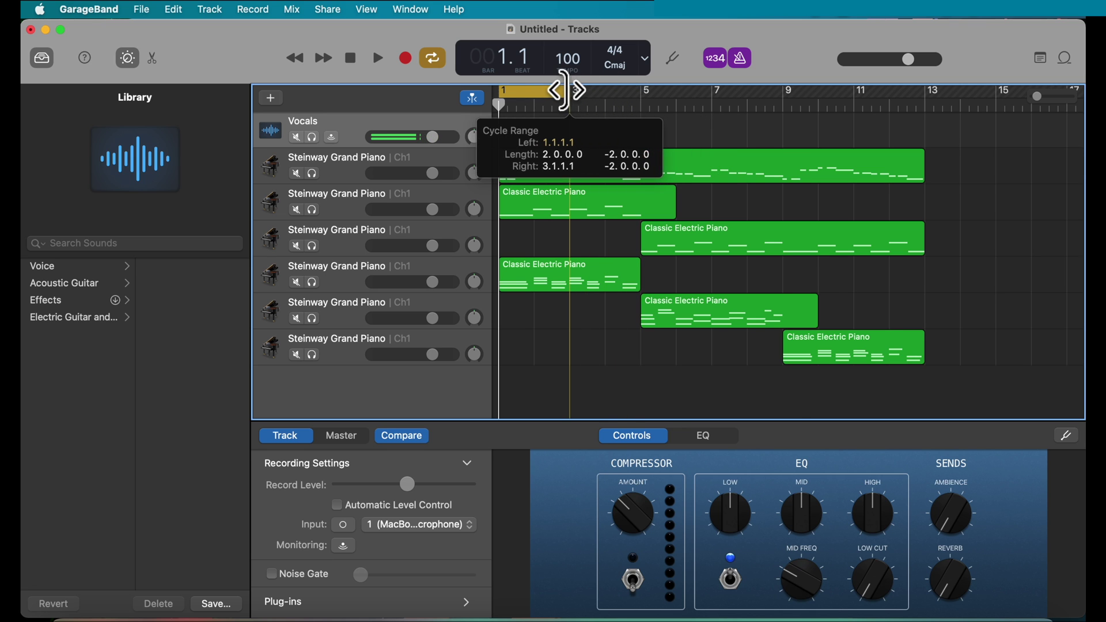
pyautogui.scroll(3, 568, 91)
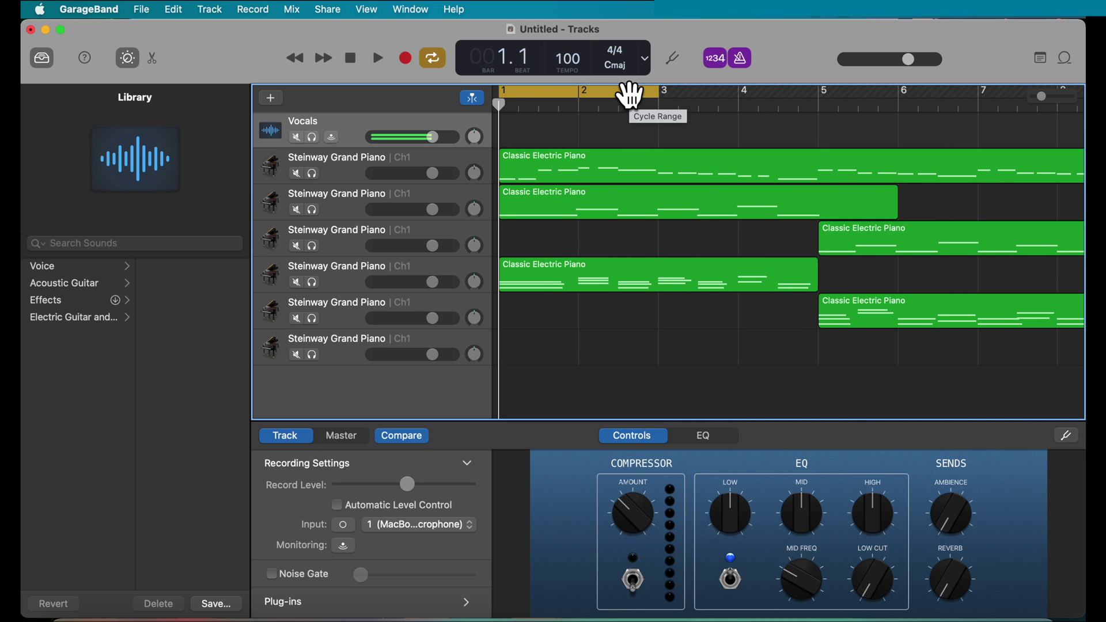
# Record two vocal takes over bars 1–3, then move the cycle range to bars 3–5.
pyautogui.press('r')
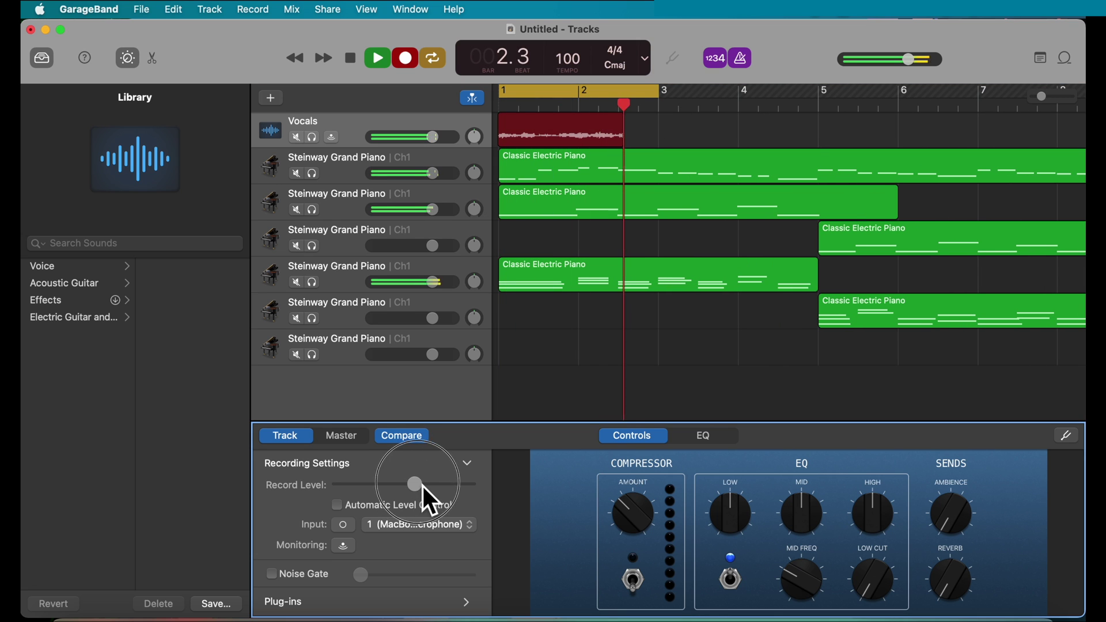
pyautogui.press('space')
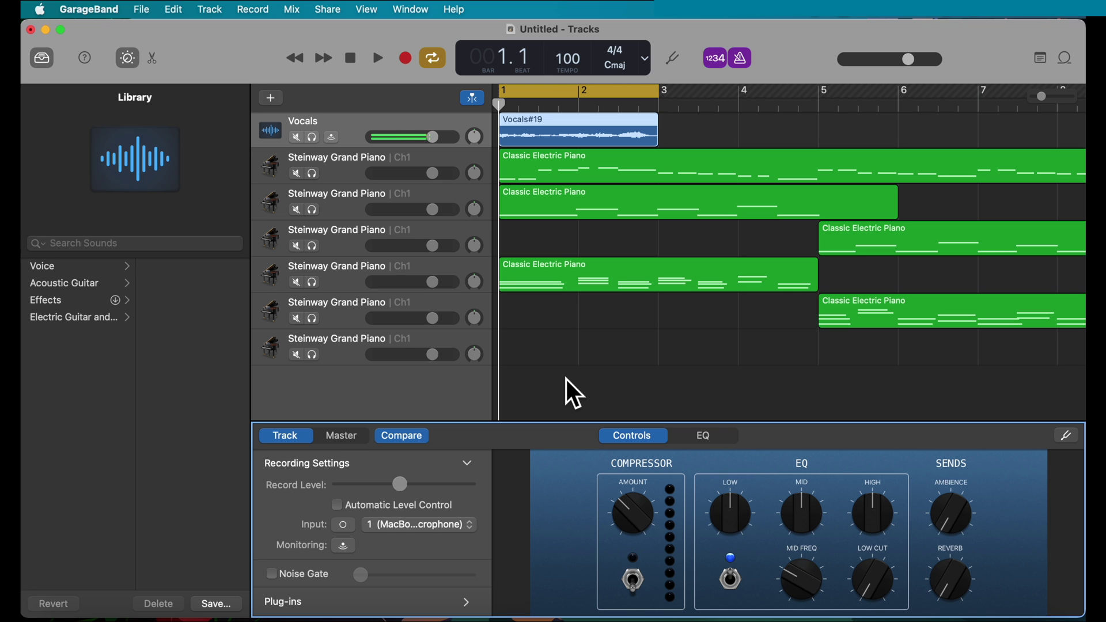
pyautogui.press('r')
pyautogui.press('space')
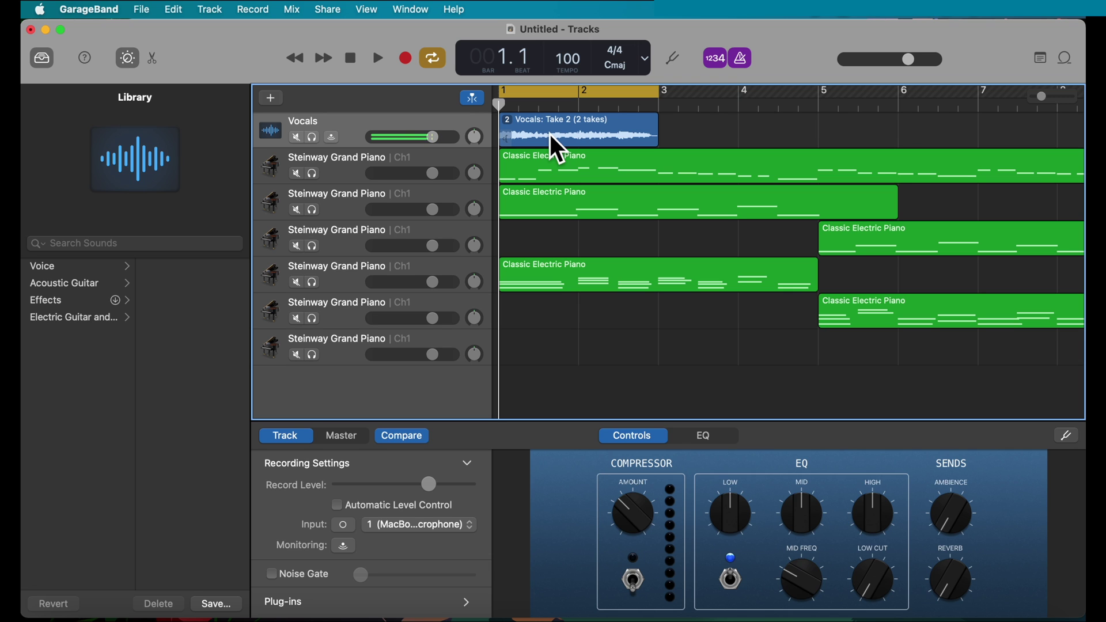
pyautogui.moveTo(550, 92); pyautogui.dragTo(713, 92)
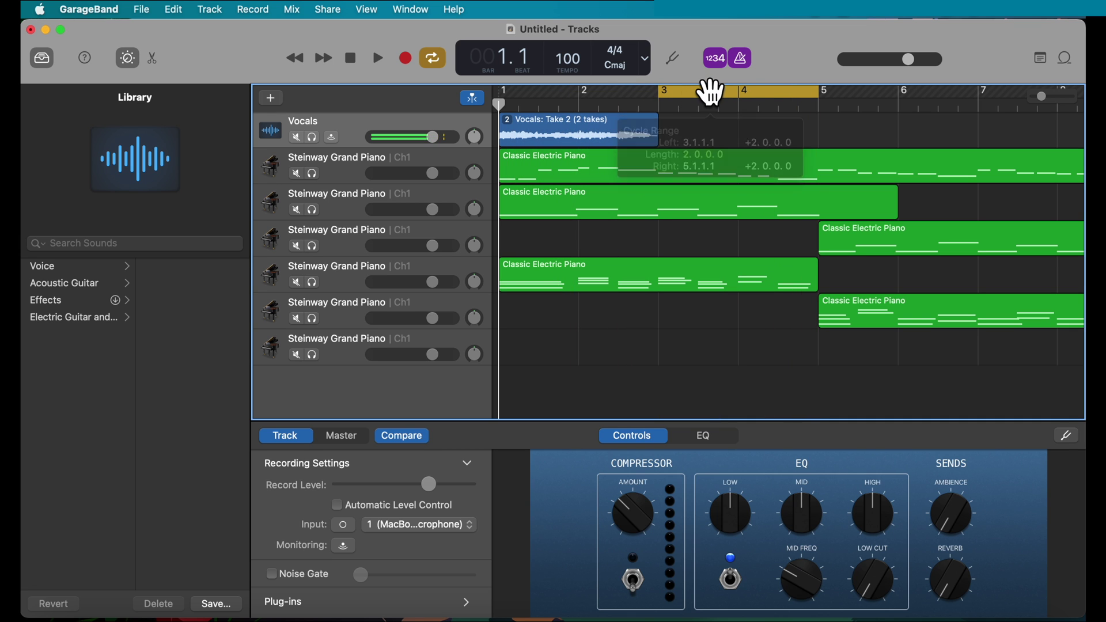
# Extend the cycle range's right edge so it spans bars 3 to 7.
pyautogui.hscroll(2, 688, 109)
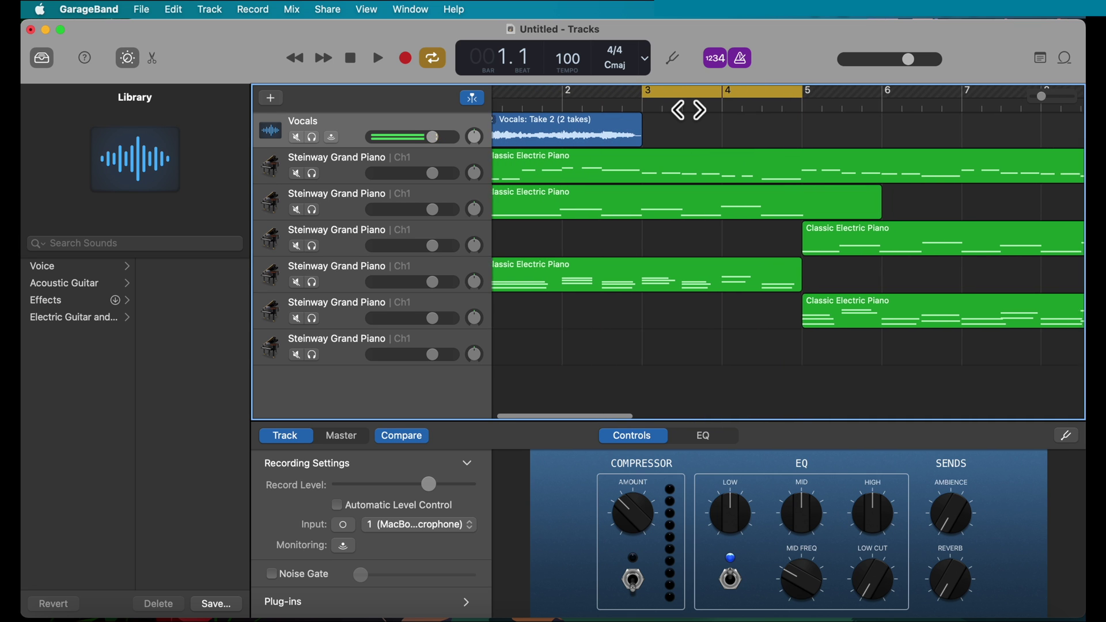
pyautogui.hscroll(2, 689, 110)
pyautogui.moveTo(772, 91); pyautogui.dragTo(931, 91)
pyautogui.hscroll(-2, 765, 116)
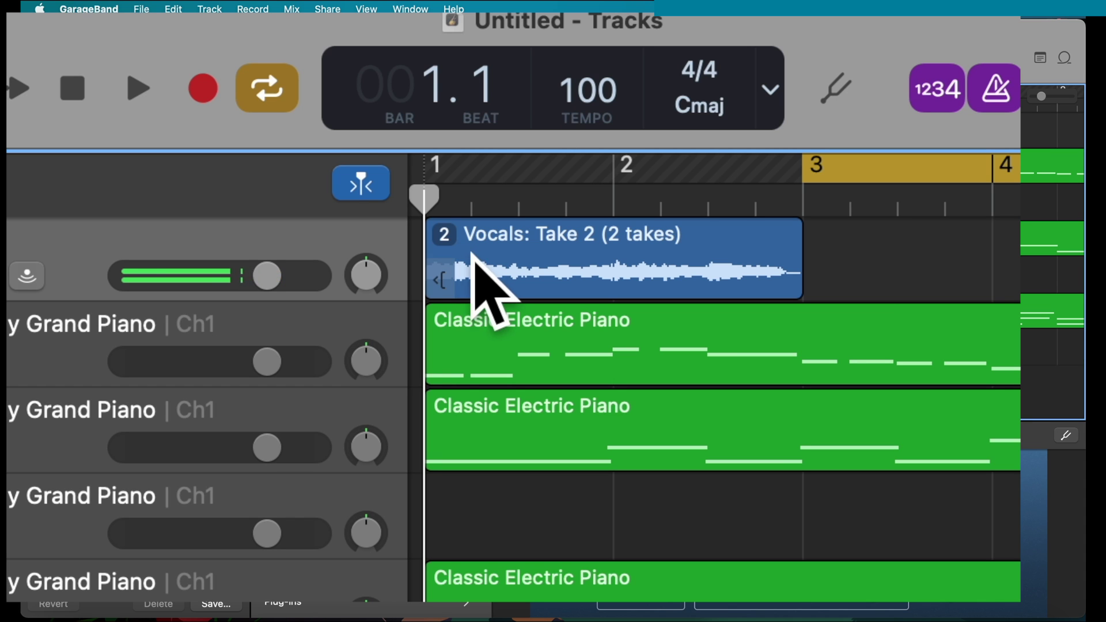
# Audition Take 1 of the Vocals take folder, then switch back to Take 2.
pyautogui.click(444, 236)
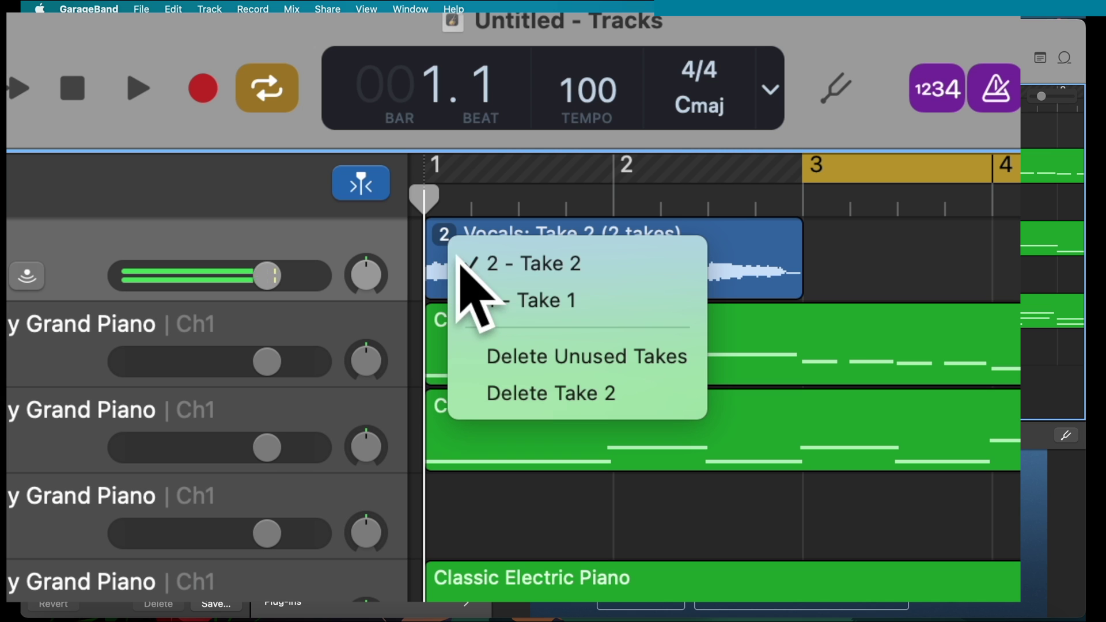
pyautogui.click(476, 300)
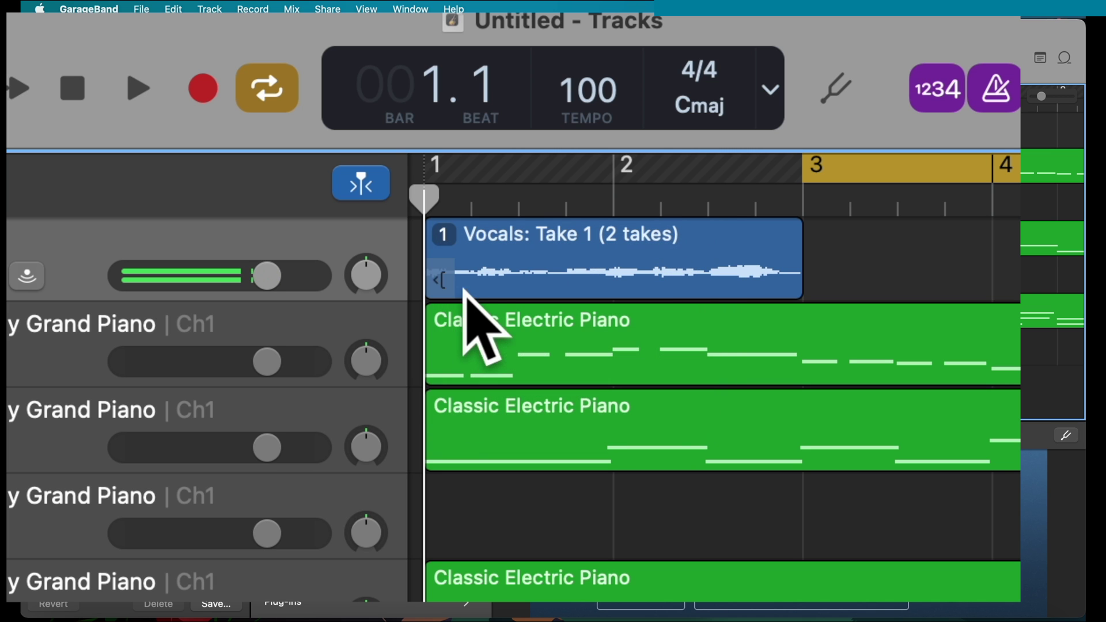
pyautogui.click(457, 244)
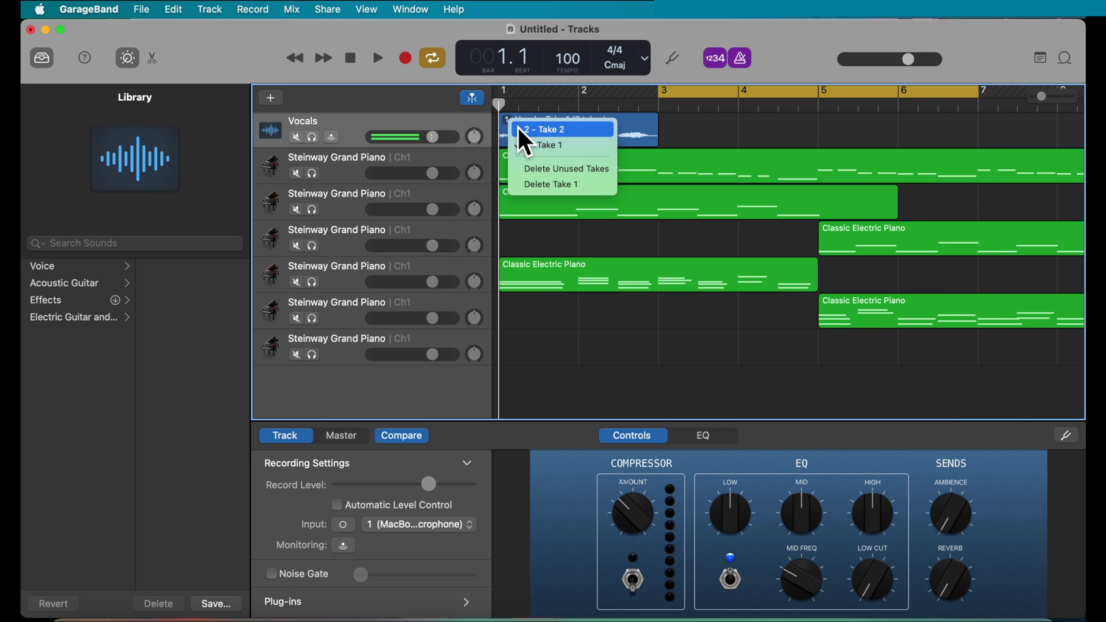
pyautogui.click(519, 129)
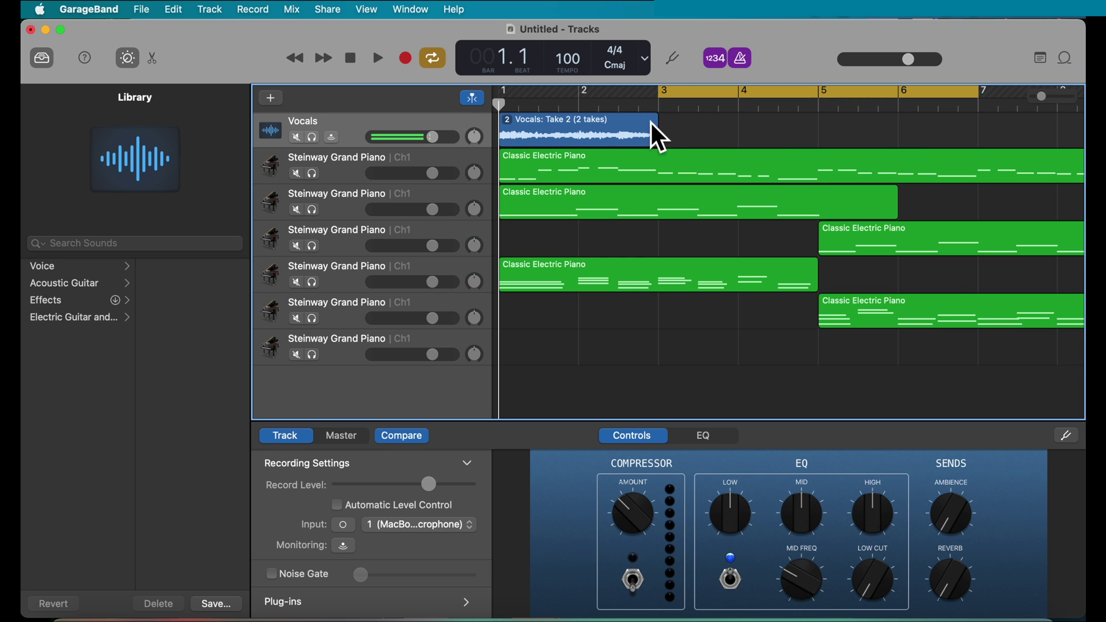
pyautogui.click(556, 117)
pyautogui.click(507, 119)
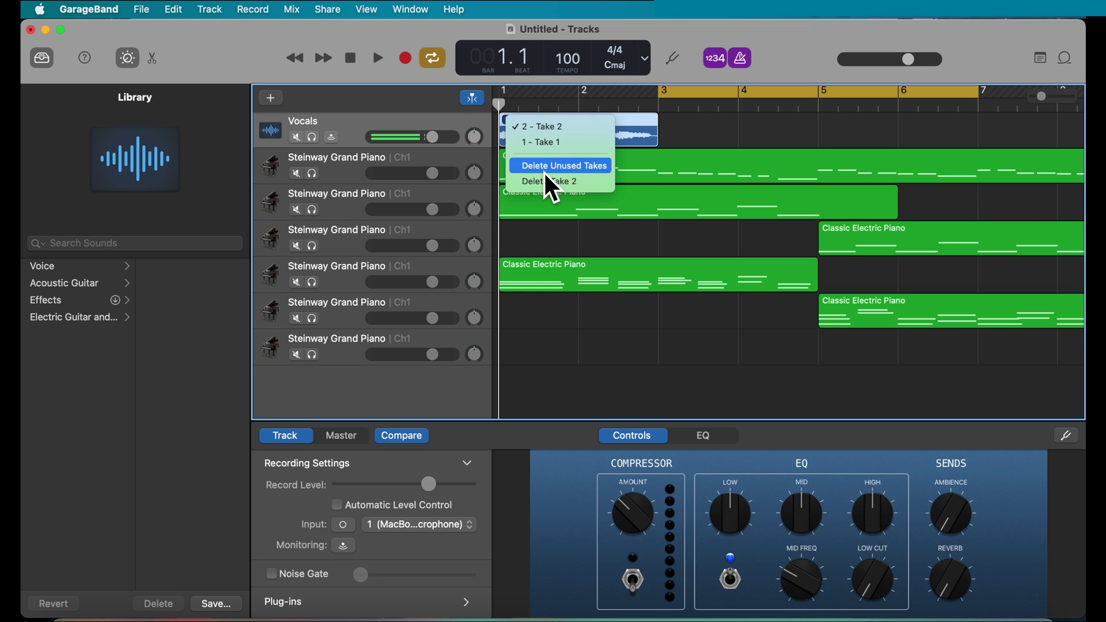
pyautogui.click(554, 130)
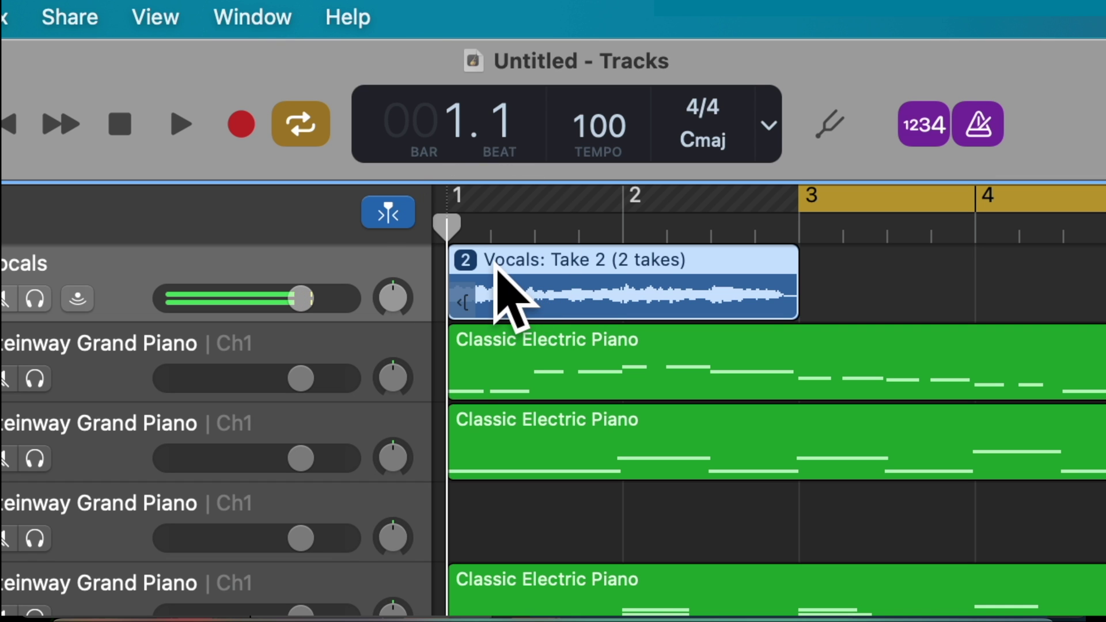
pyautogui.click(481, 270)
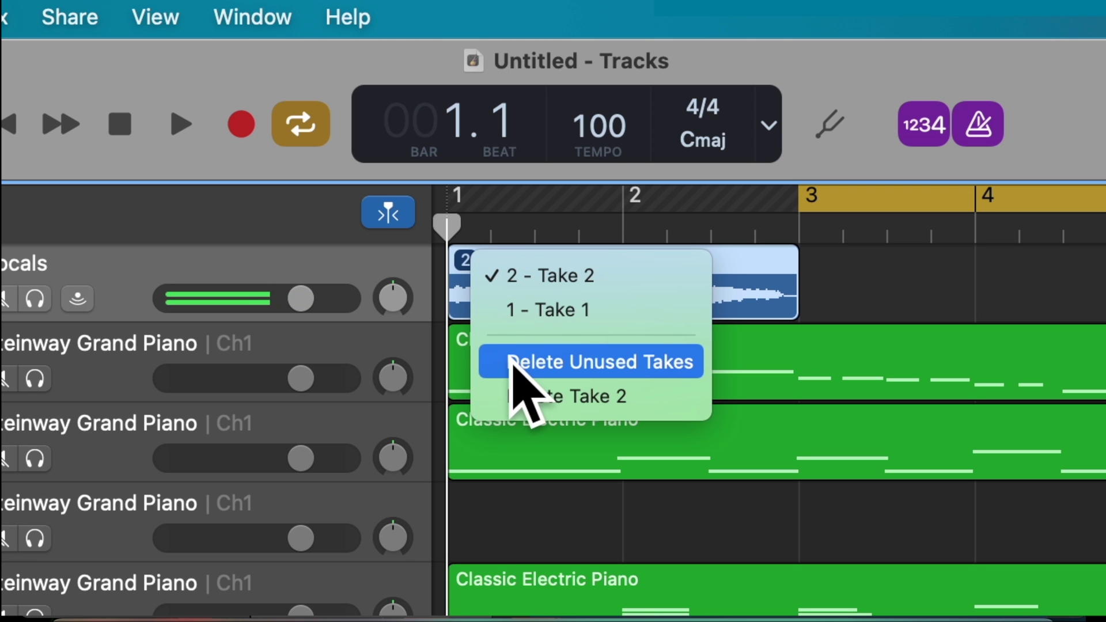
pyautogui.click(463, 264)
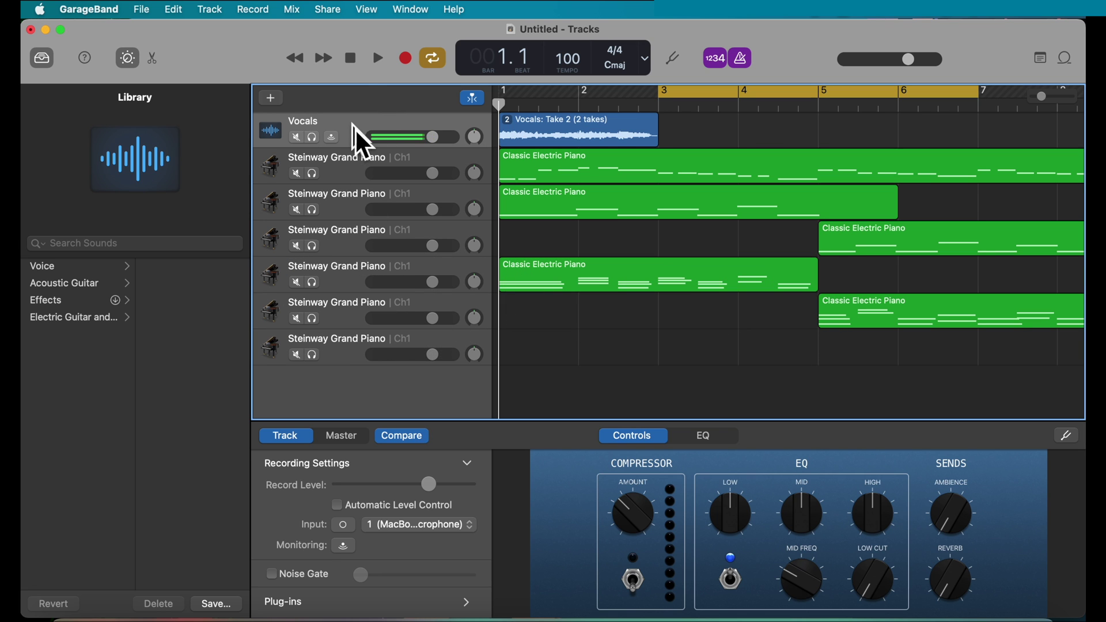
# Load the Voice > Classic Vocal preset onto the Vocals track, discarding unsaved sound changes.
pyautogui.click(86, 268)
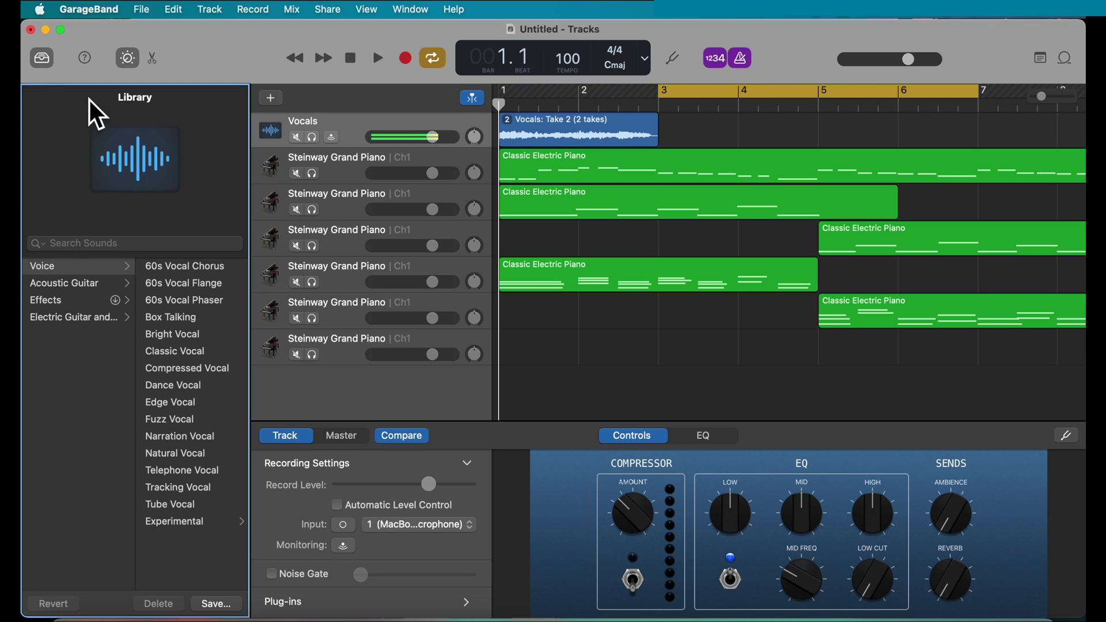
pyautogui.click(41, 60)
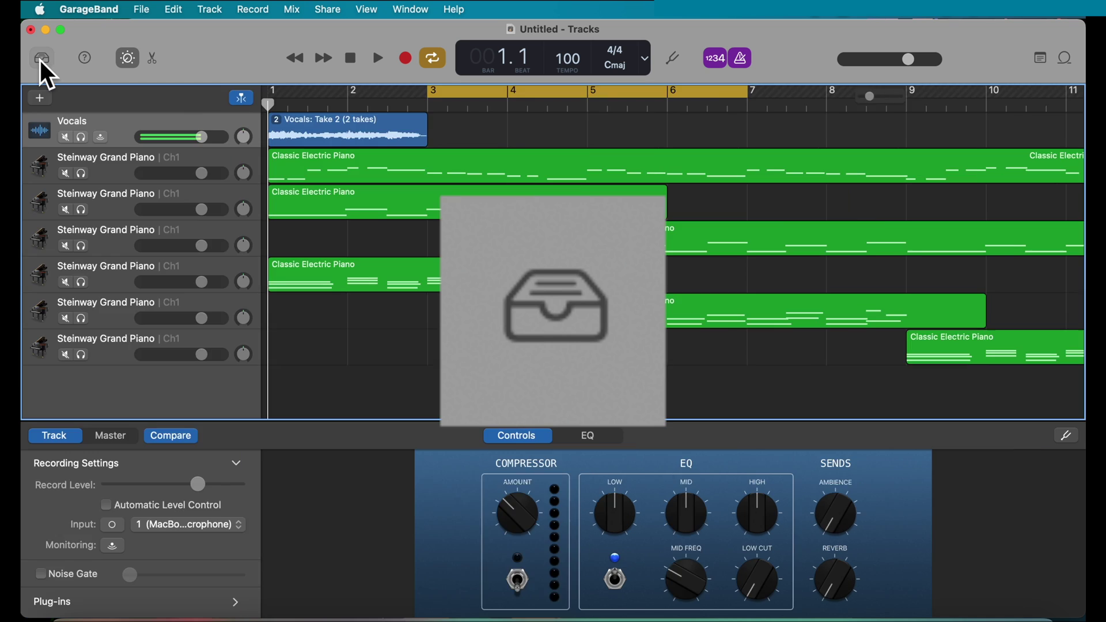
pyautogui.click(40, 60)
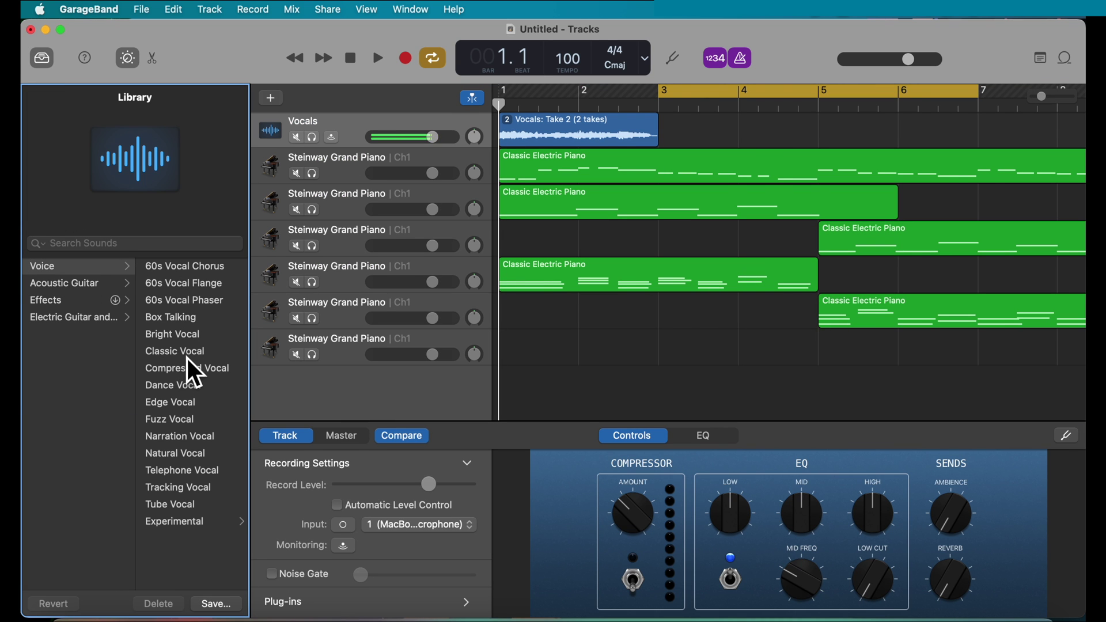
pyautogui.click(184, 351)
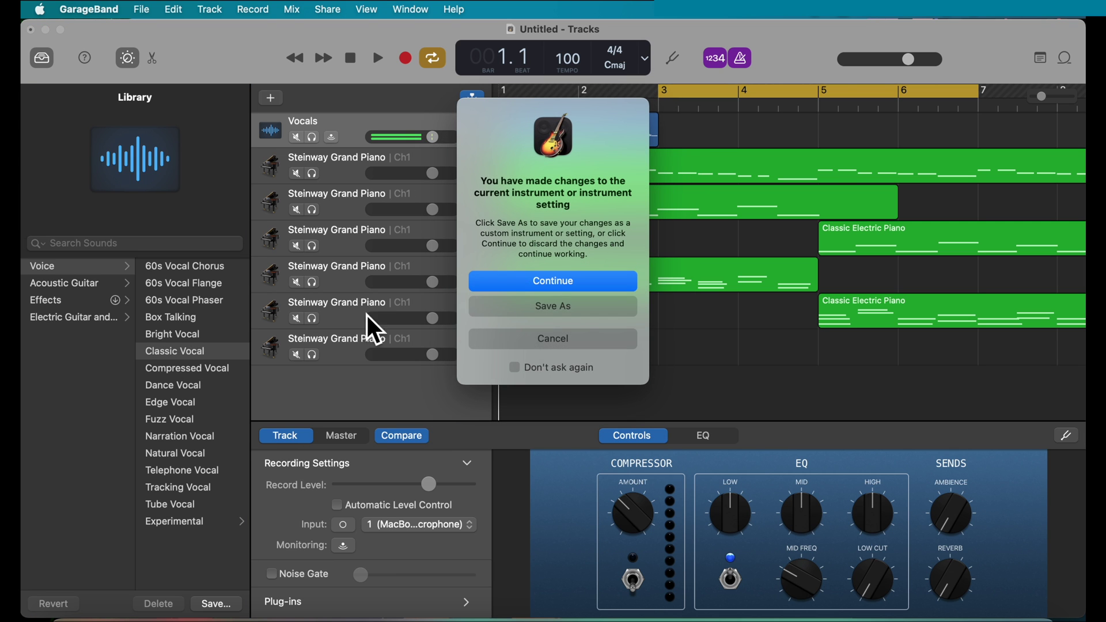
pyautogui.click(549, 285)
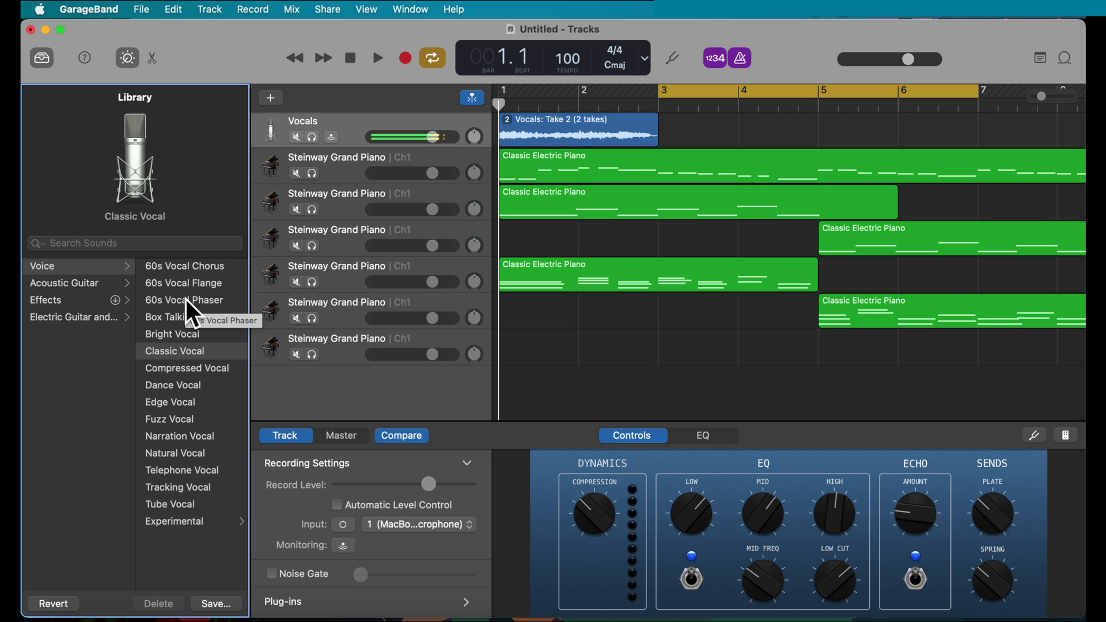
# Record new vocal takes from bar 3 with cycling turned off, running through bar 13.
pyautogui.press('r')
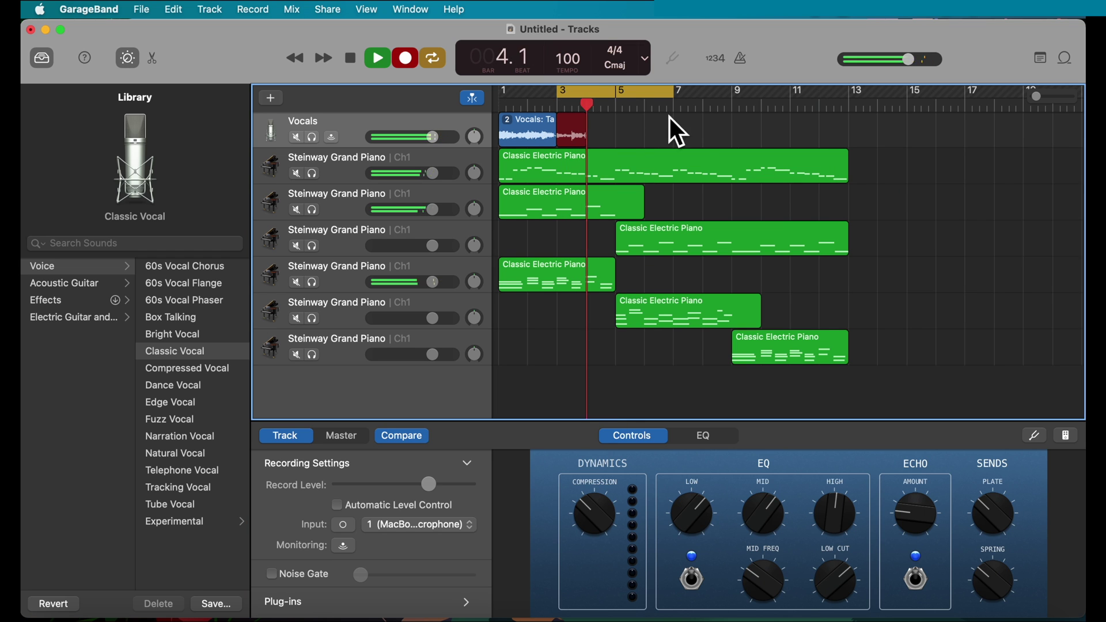
pyautogui.click(638, 88)
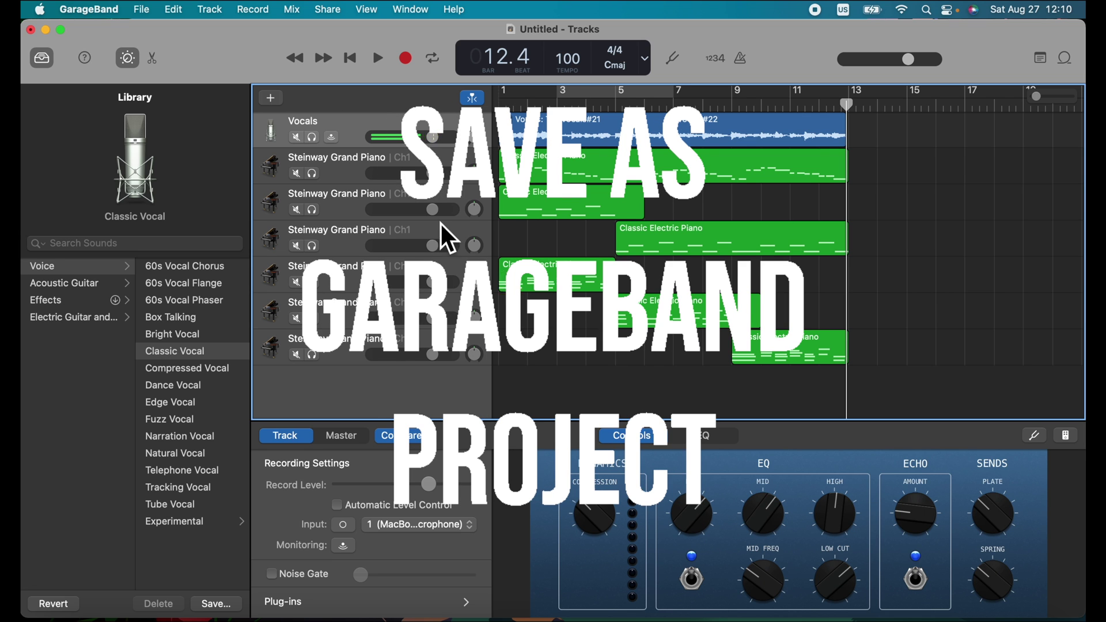
# Save the Untitled project as 'Singing' in the GarageBand folder.
pyautogui.click(145, 13)
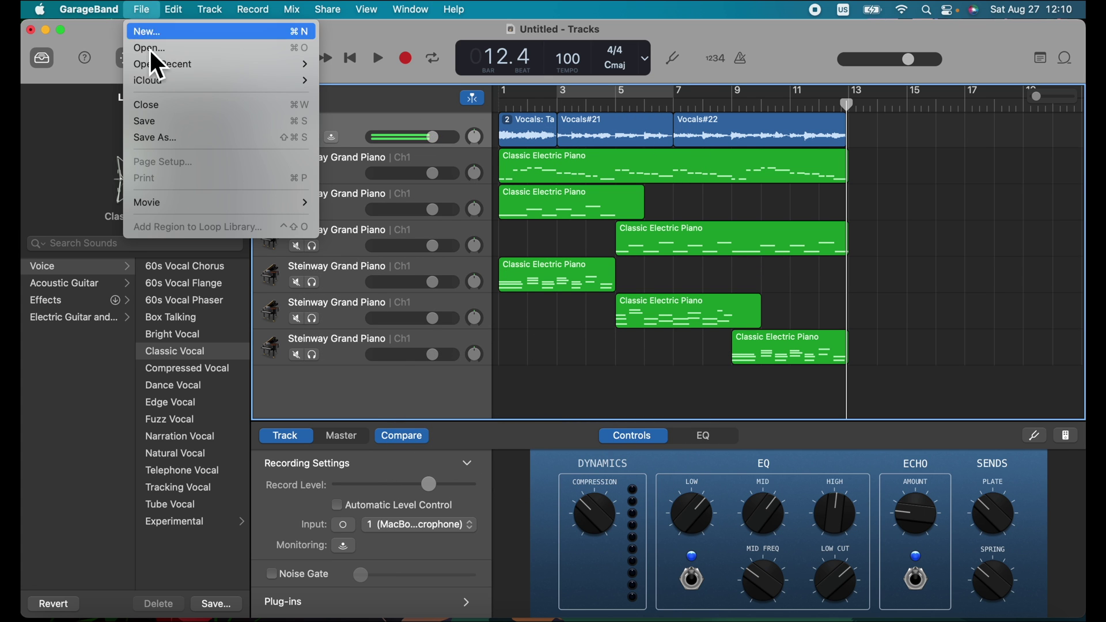
pyautogui.click(538, 320)
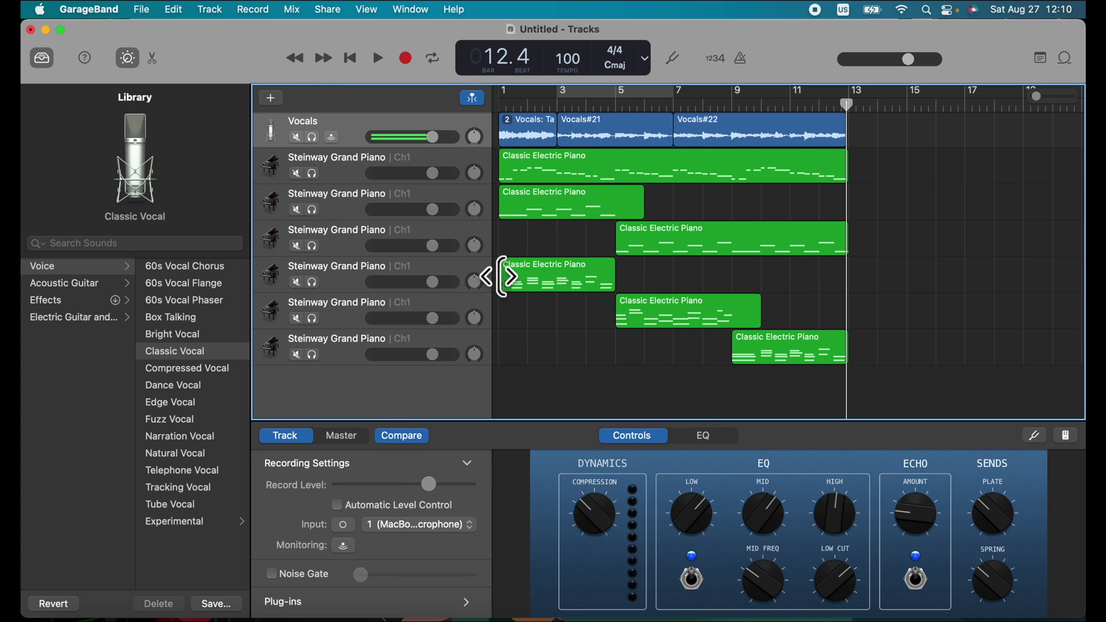
pyautogui.press('super+s')
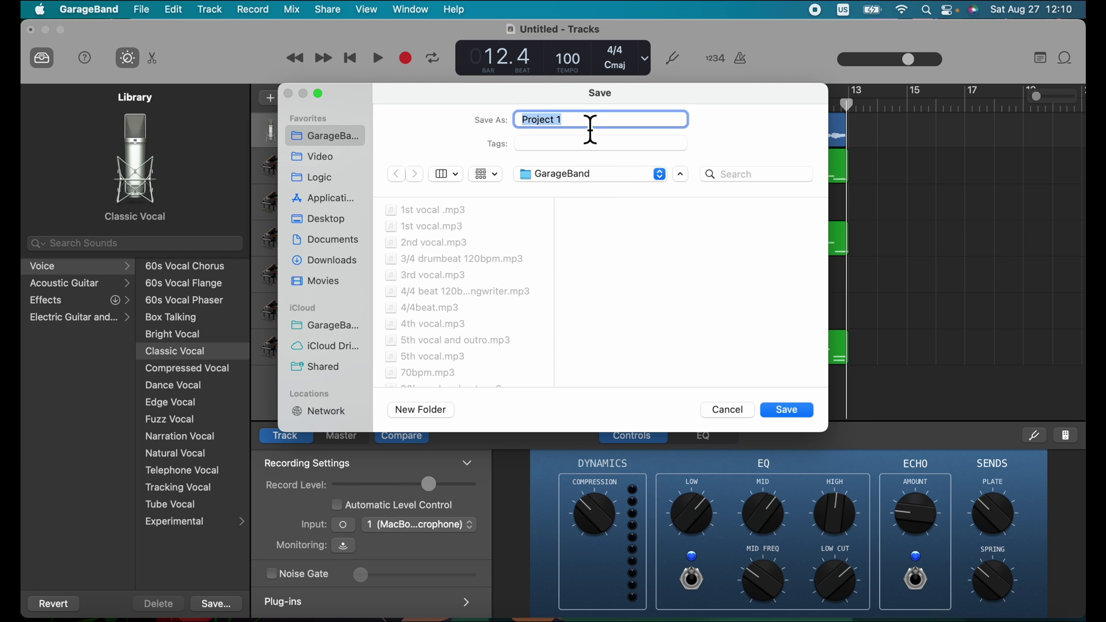
pyautogui.write('Sini')
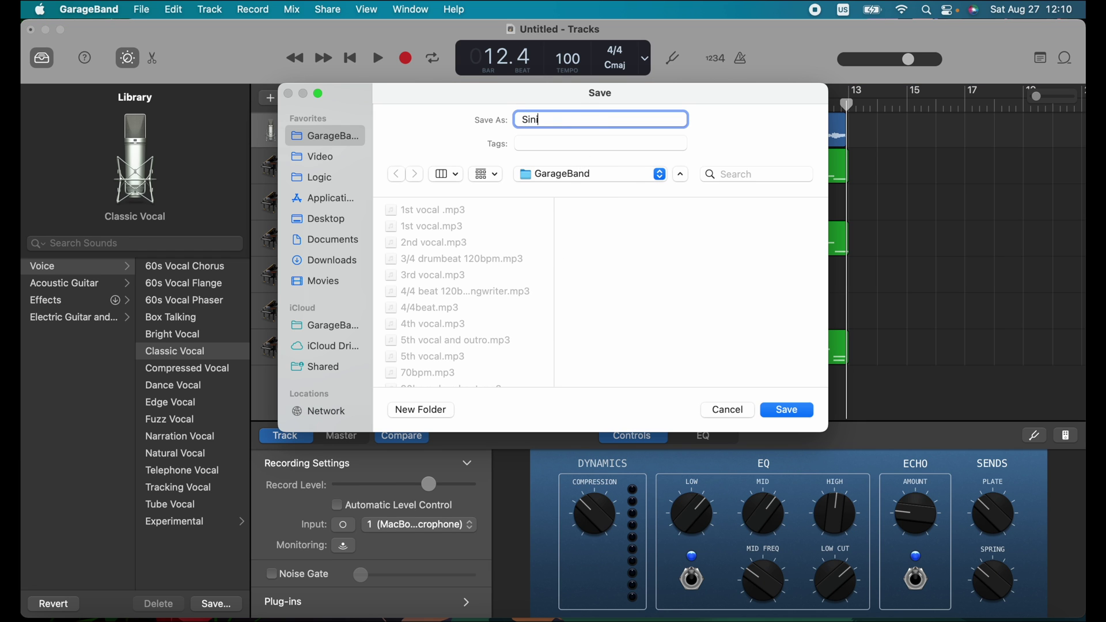
pyautogui.write('ing')
pyautogui.press('Return')
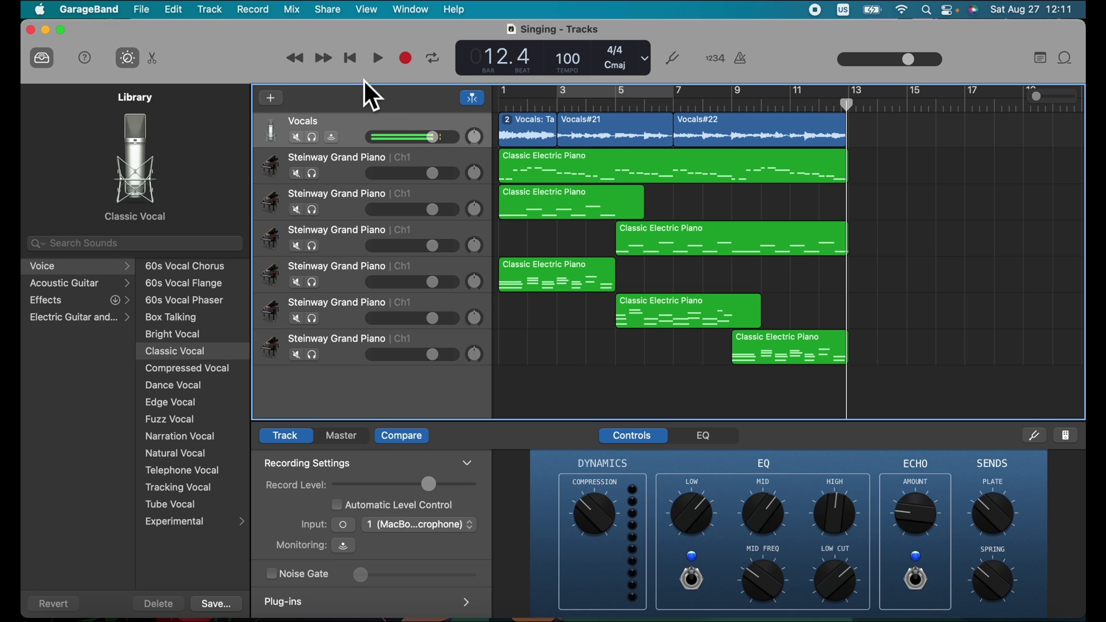
# Export the song to disk as a High Quality MP3 named 'Singing' in the GarageBand folder.
pyautogui.click(332, 9)
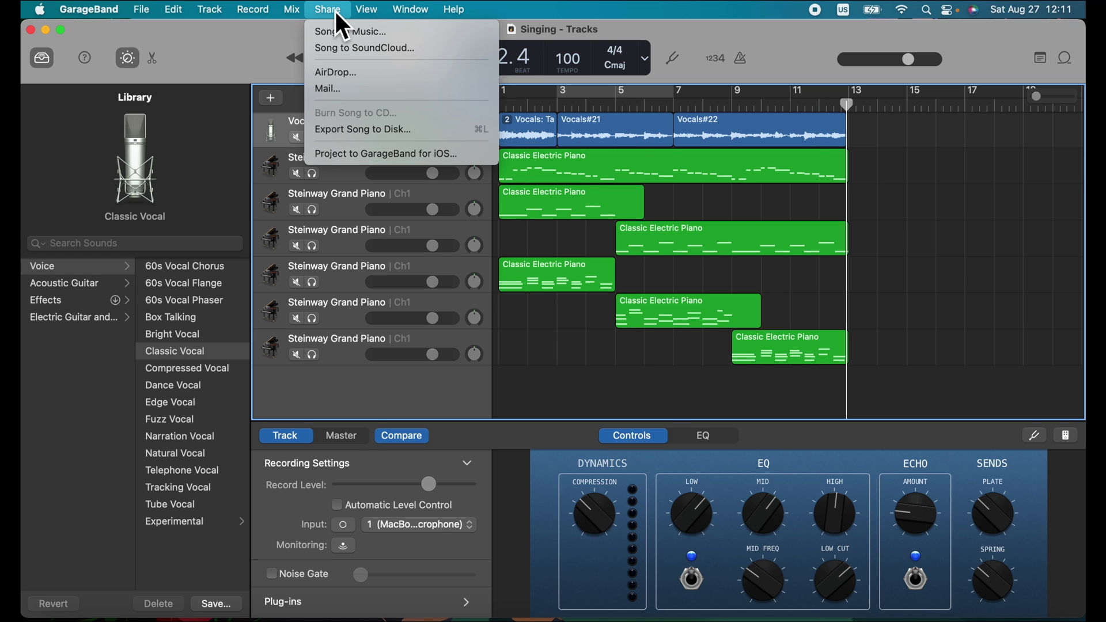
pyautogui.click(344, 123)
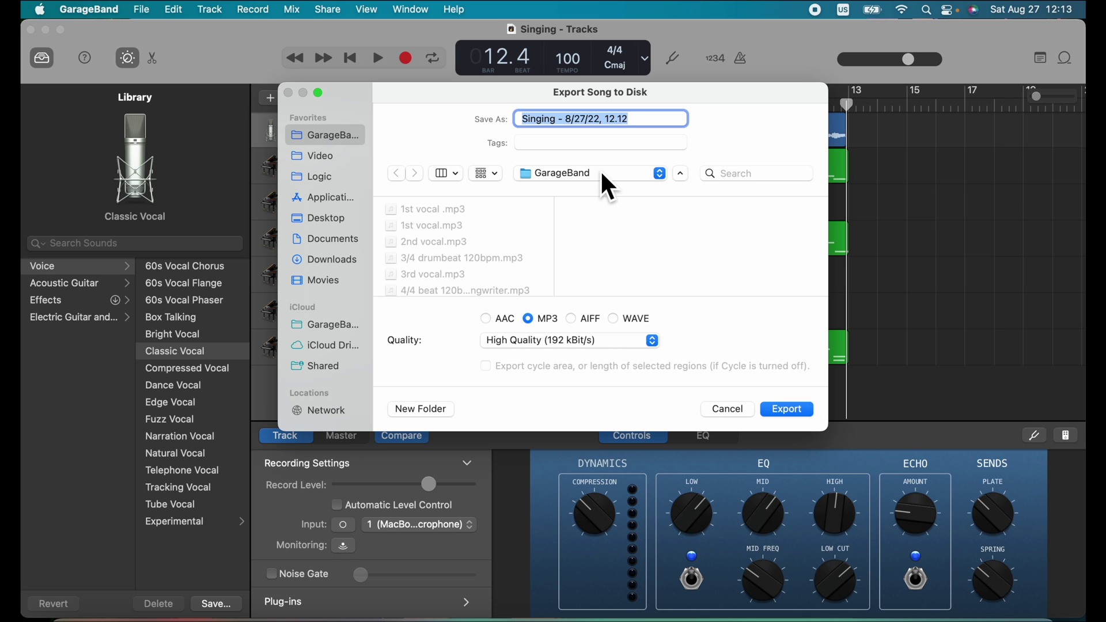
pyautogui.write('Singing')
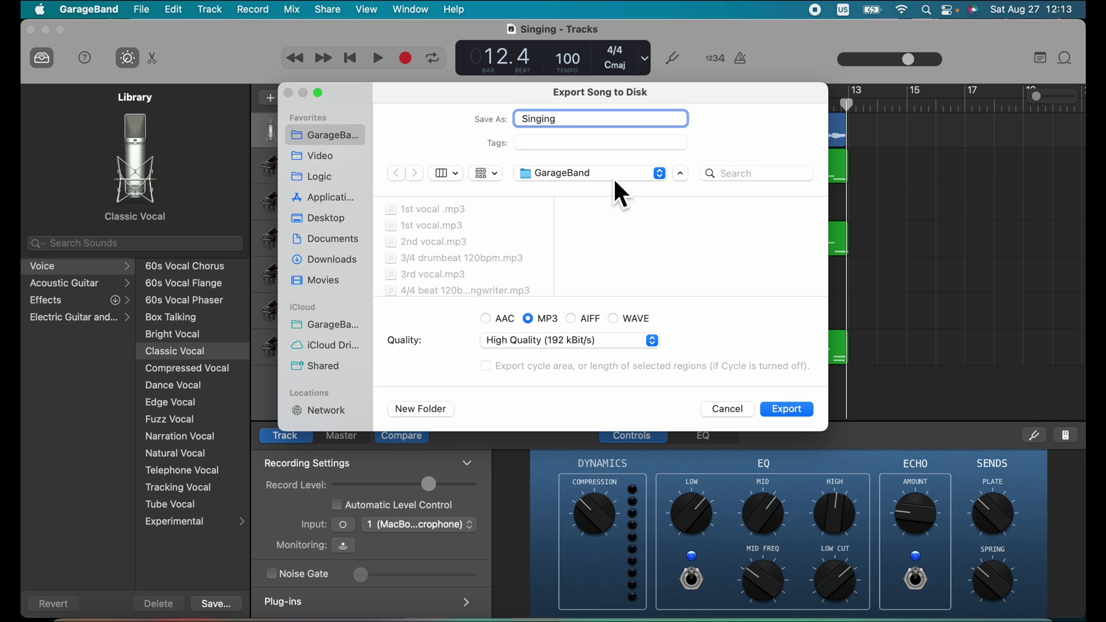
pyautogui.click(787, 413)
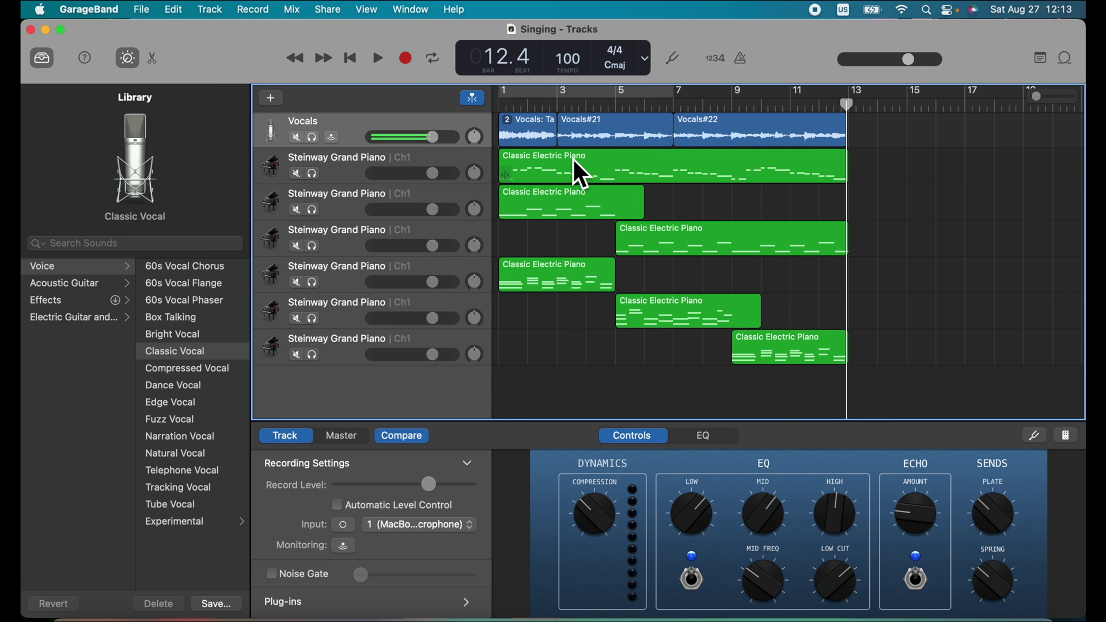
# Set a cycle range over bars 1–7 and export only that cycle area as a High Quality MP3.
pyautogui.click(434, 60)
pyautogui.moveTo(672, 92)
pyautogui.mouseDown()
pyautogui.moveTo(723, 92)
pyautogui.moveTo(670, 92)
pyautogui.mouseUp()
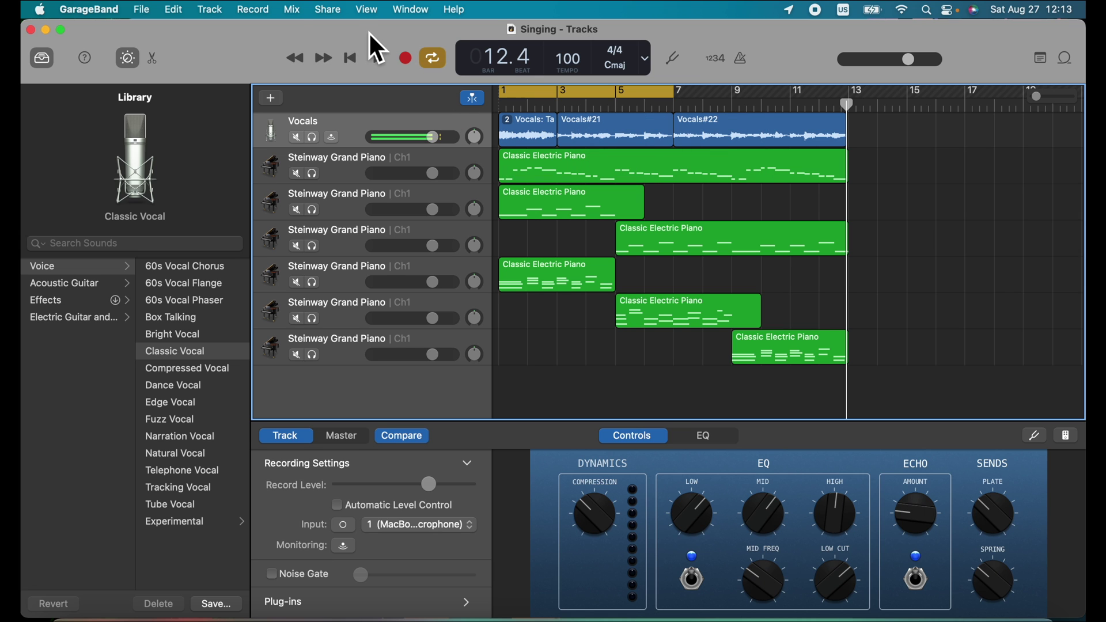
pyautogui.click(331, 9)
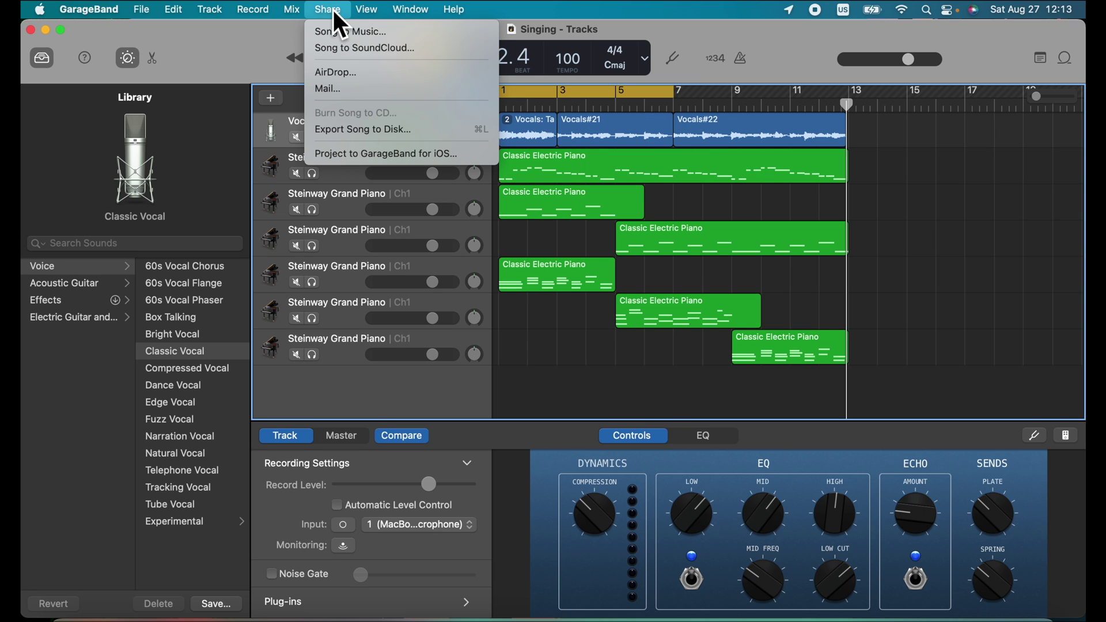
pyautogui.click(362, 133)
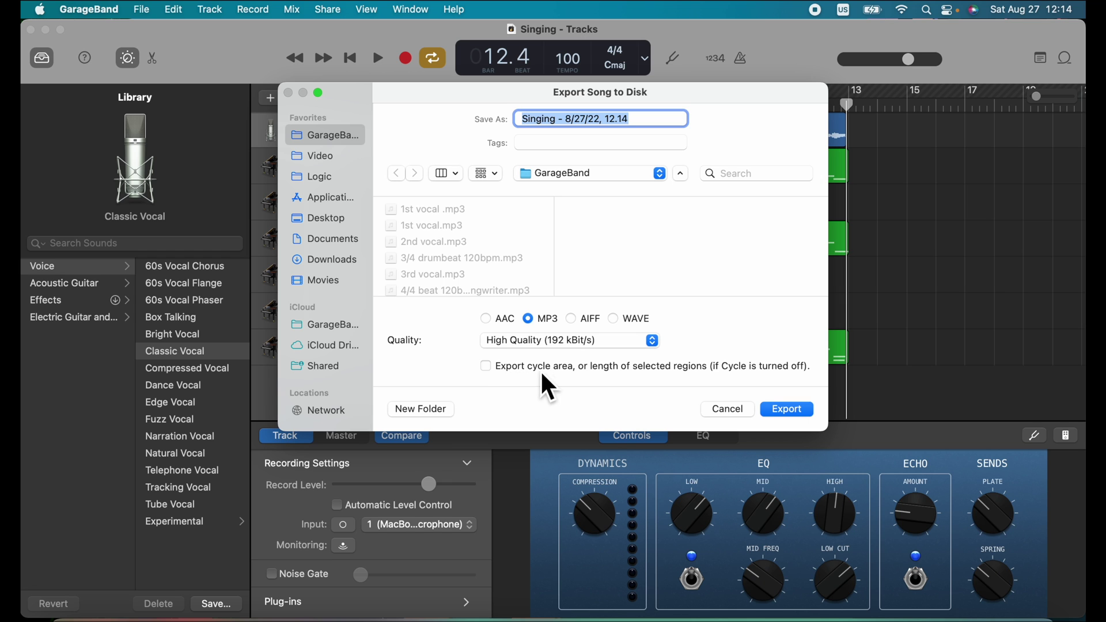
pyautogui.click(487, 368)
pyautogui.click(790, 412)
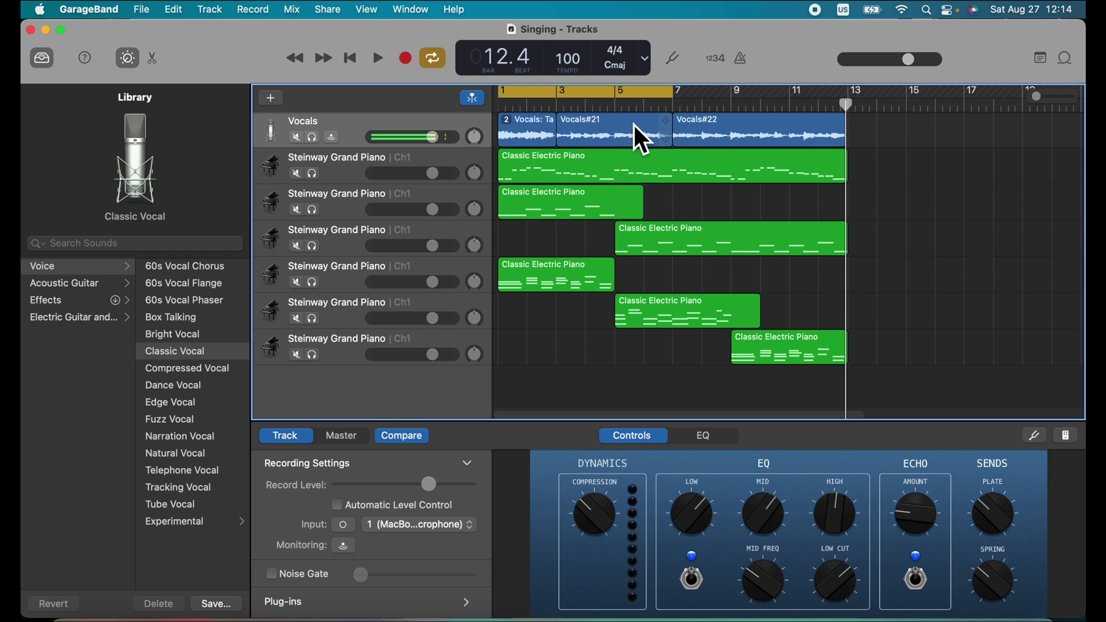